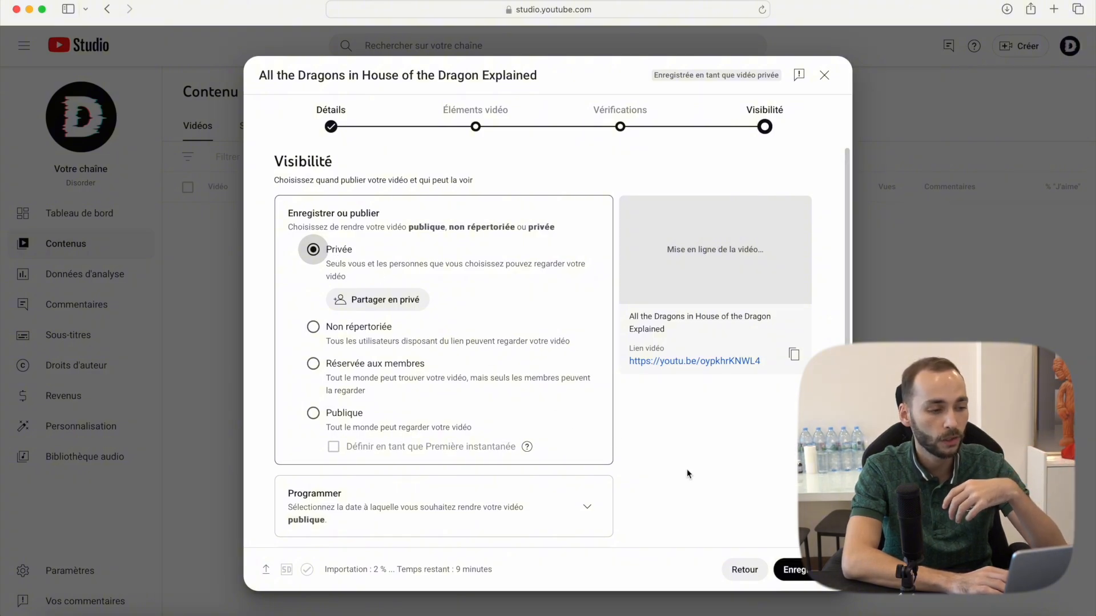
Save the uploading video with private visibility and dismiss the upload notice
{"action": "left_click", "coordinate": [793, 570]}
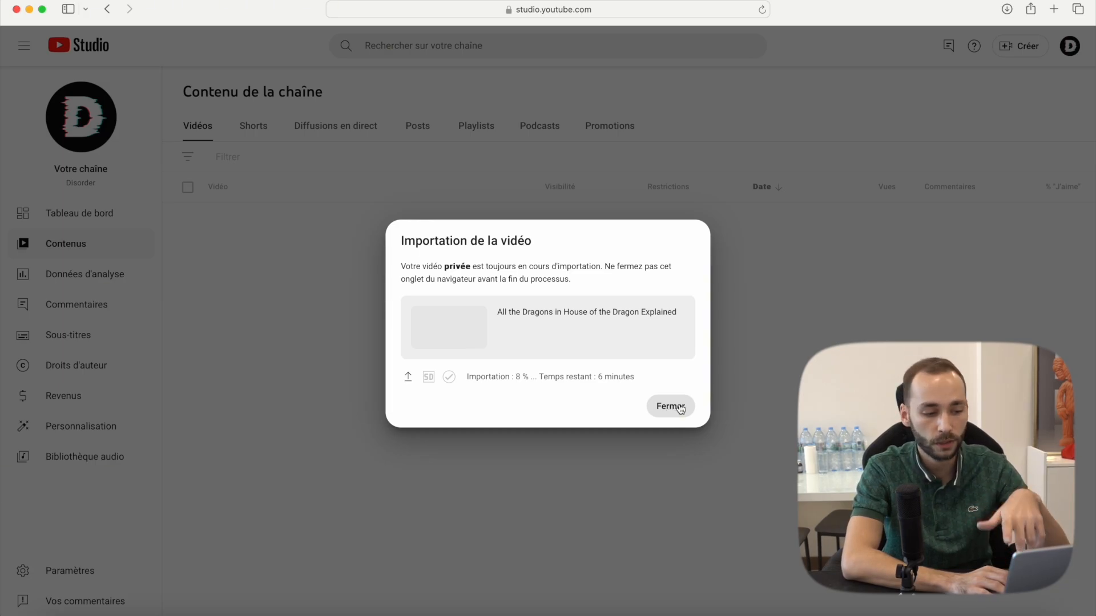
{"action": "left_click", "coordinate": [679, 406]}
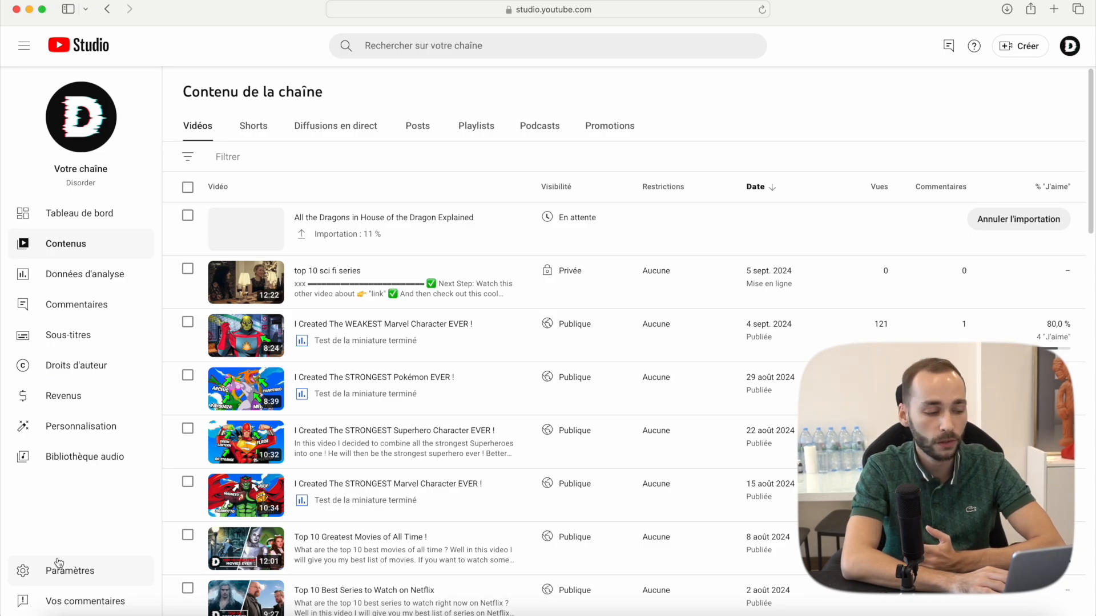
Open the channel's default upload settings and examine the default description template from start to end
{"action": "left_click", "coordinate": [71, 572]}
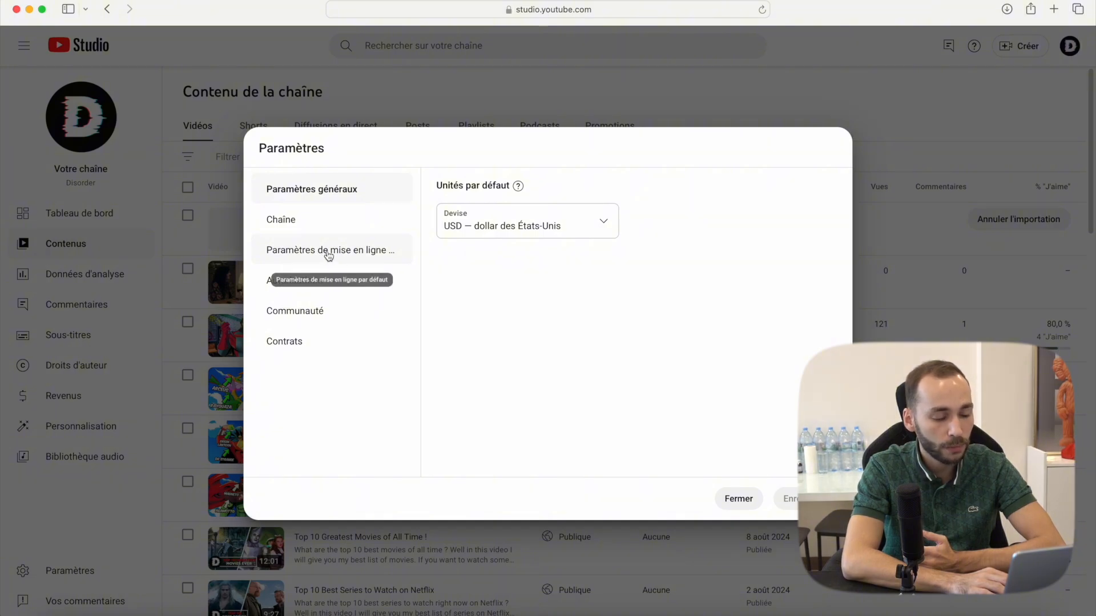
{"action": "left_click", "coordinate": [329, 254]}
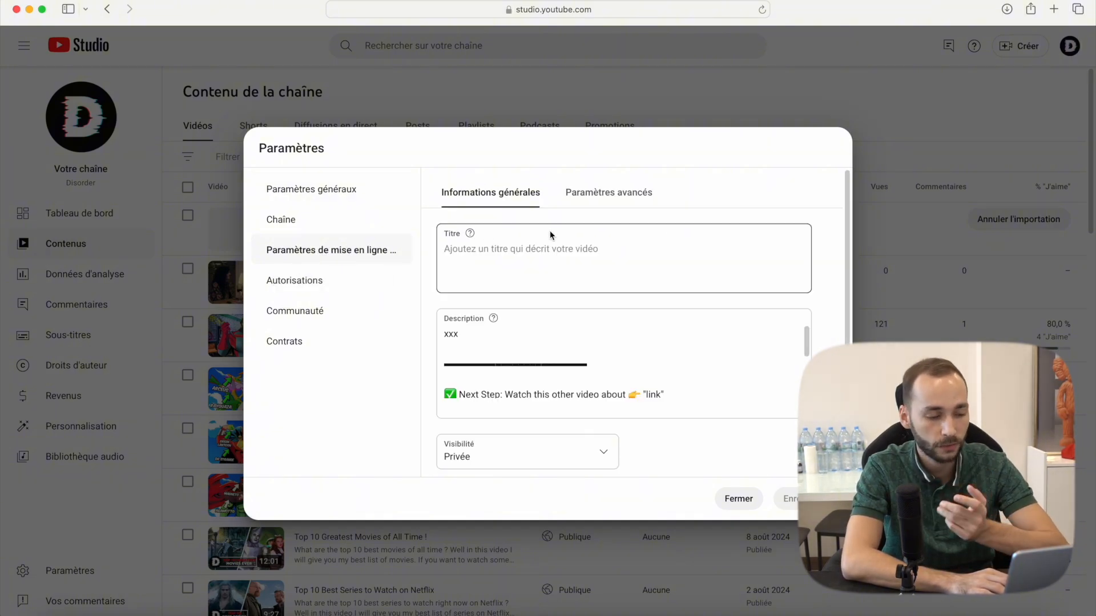
{"action": "scroll", "coordinate": [553, 255], "scroll_direction": "down", "scroll_amount": 2}
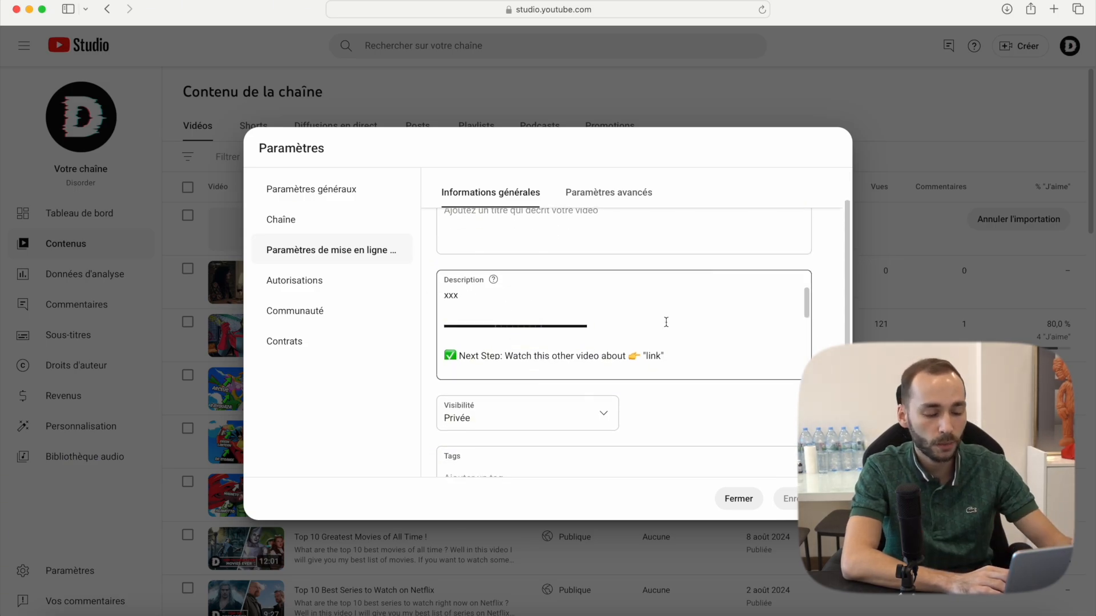
{"action": "scroll", "coordinate": [666, 322], "scroll_direction": "down", "scroll_amount": 6}
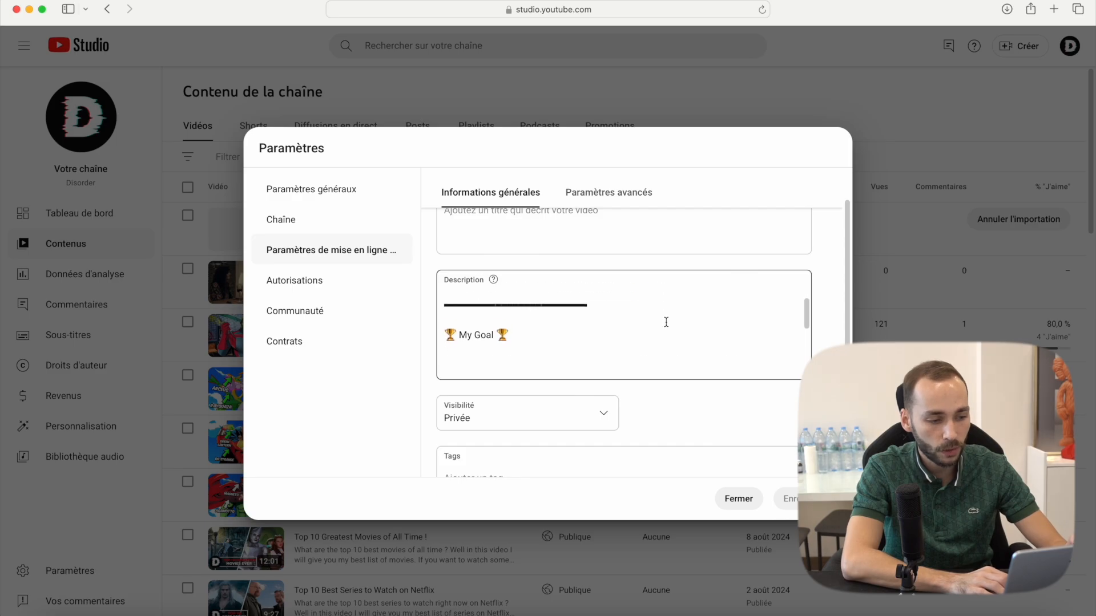
{"action": "scroll", "coordinate": [666, 322], "scroll_direction": "up", "scroll_amount": 5}
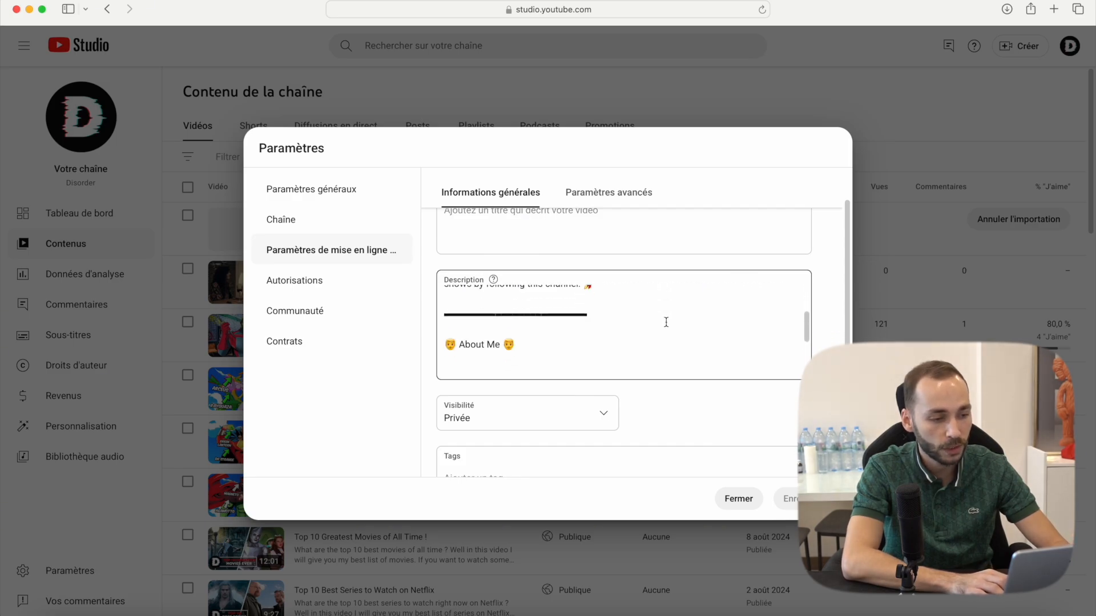
{"action": "scroll", "coordinate": [666, 323], "scroll_direction": "down", "scroll_amount": 4}
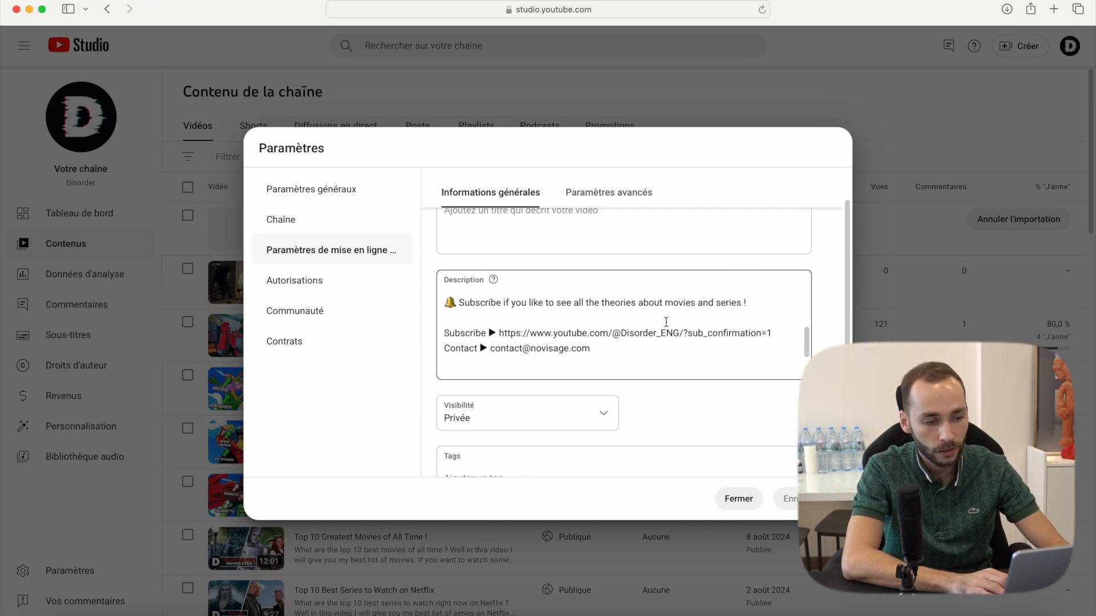
{"action": "scroll", "coordinate": [585, 335], "scroll_direction": "up", "scroll_amount": 8}
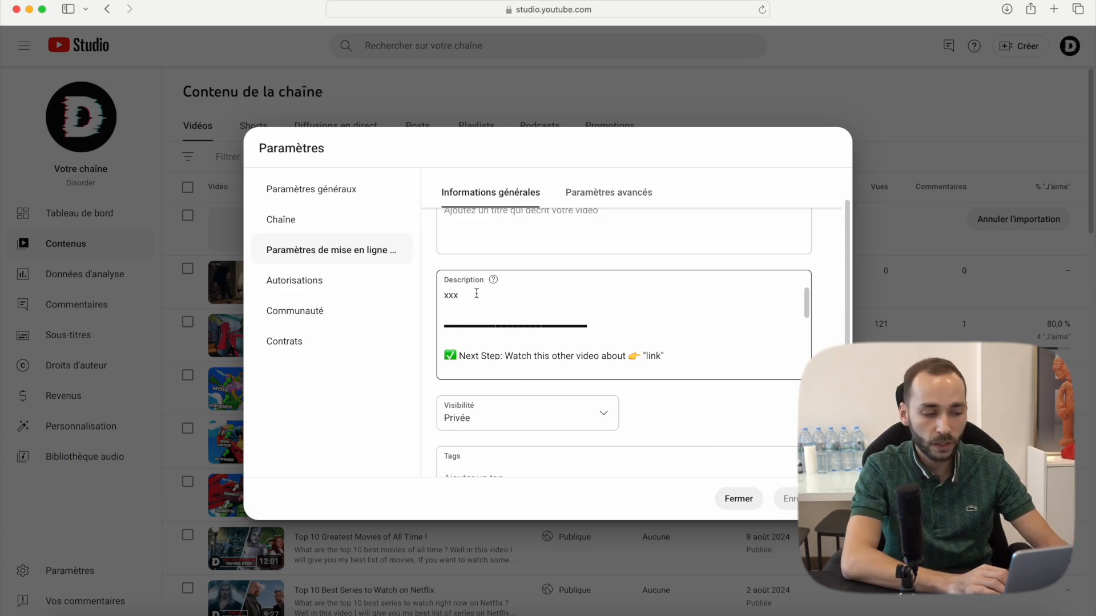
{"action": "scroll", "coordinate": [481, 299], "scroll_direction": "down", "scroll_amount": 1}
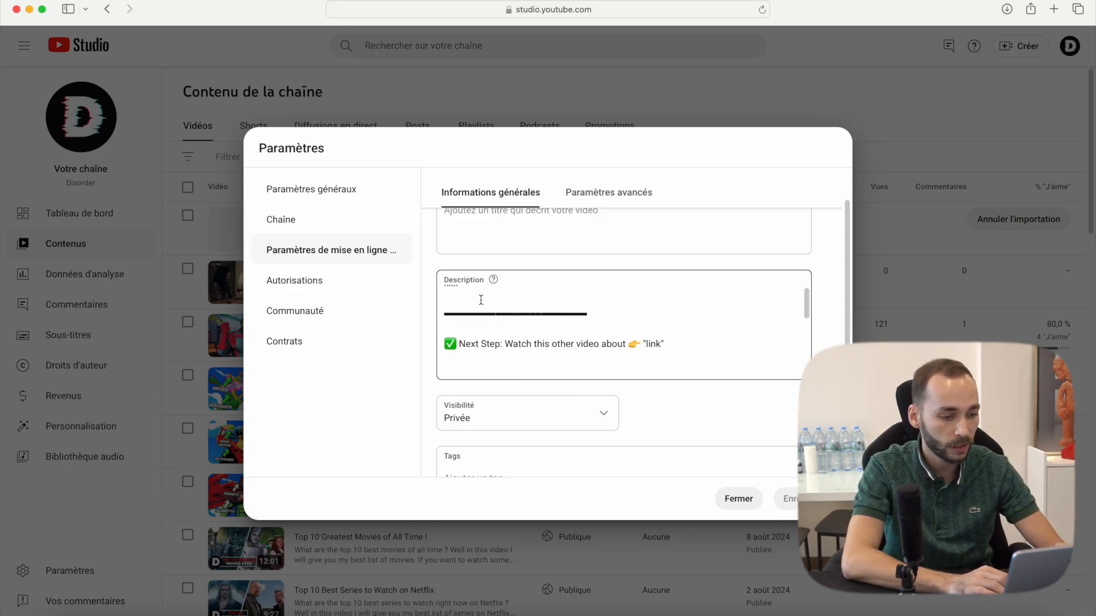
{"action": "scroll", "coordinate": [528, 393], "scroll_direction": "down", "scroll_amount": 2}
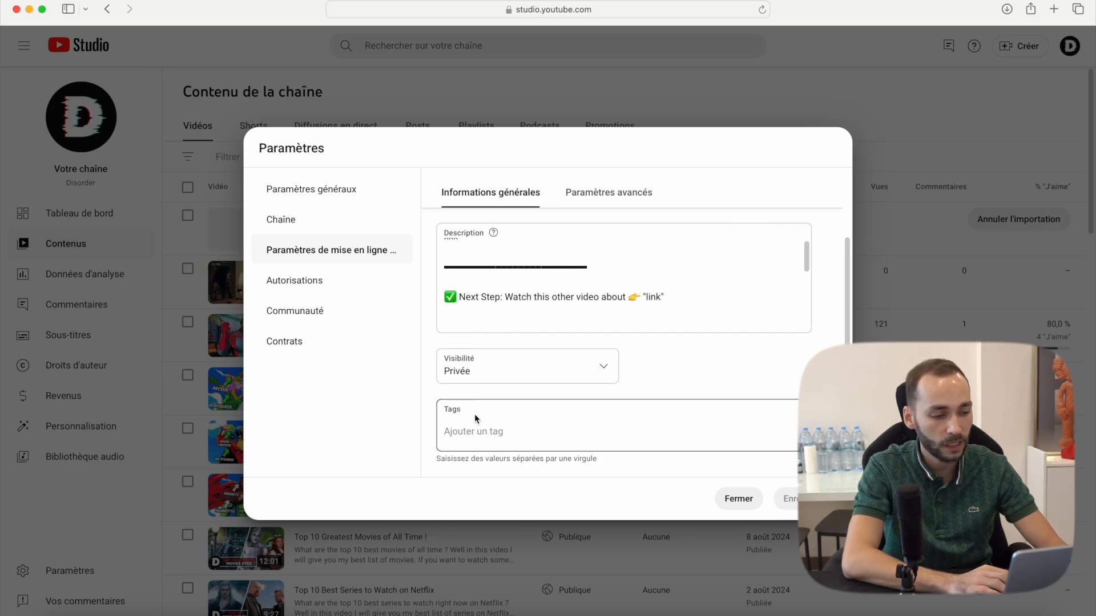
Add "disorder" as a default upload tag and remove it again
{"action": "left_click", "coordinate": [477, 433]}
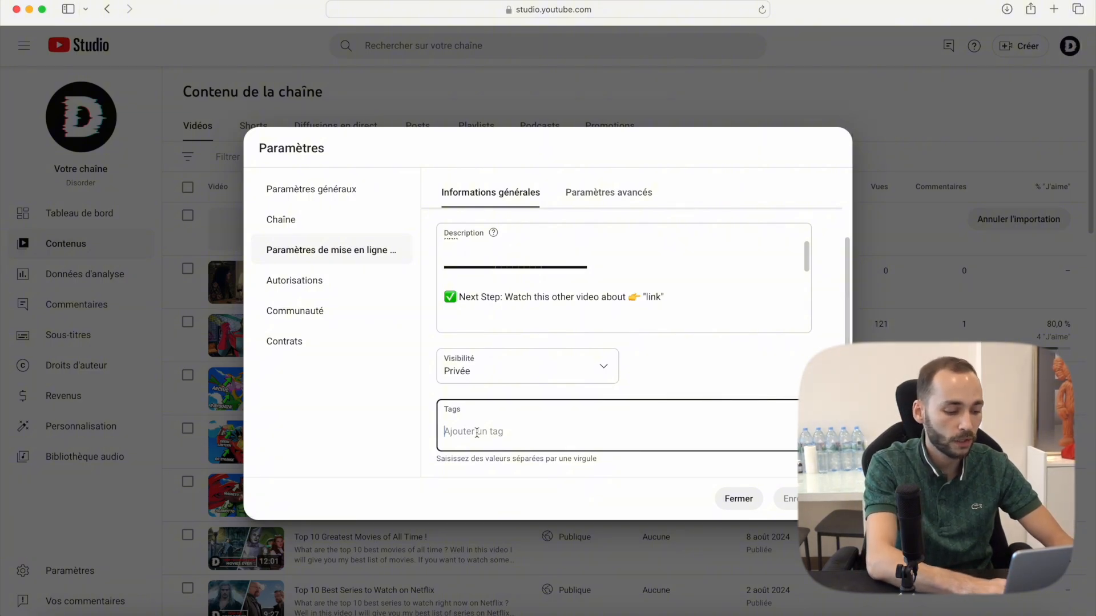
{"action": "type", "text": "disor"}
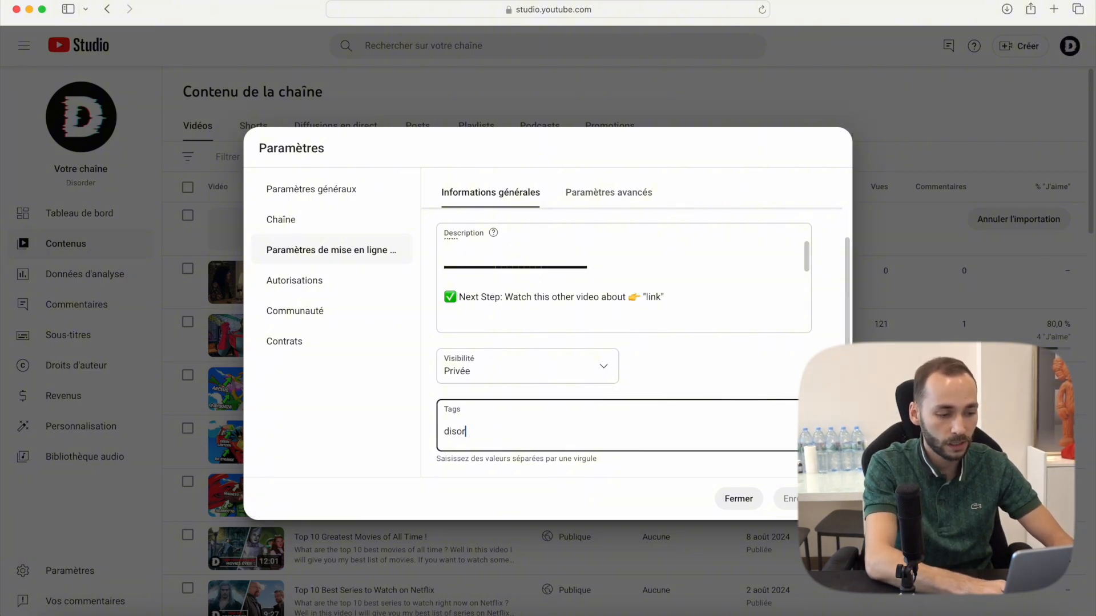
{"action": "type", "text": "der"}
{"action": "key", "text": "comma"}
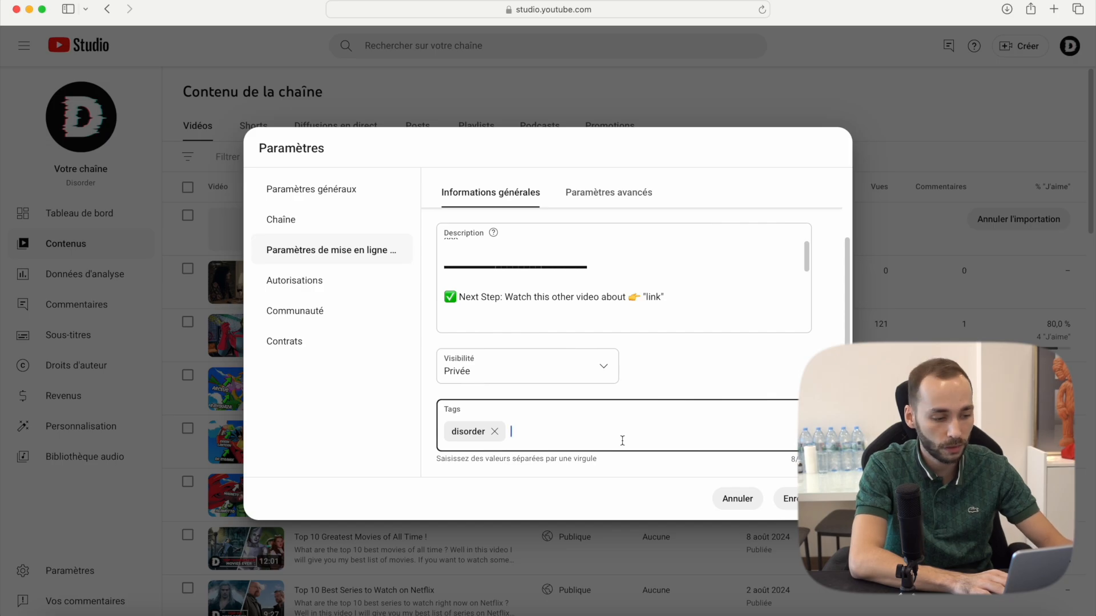
{"action": "left_click", "coordinate": [494, 431]}
Examine the advanced upload defaults, including category choices, languages and comment options, and return to the general information
{"action": "scroll", "coordinate": [571, 319], "scroll_direction": "up", "scroll_amount": 3}
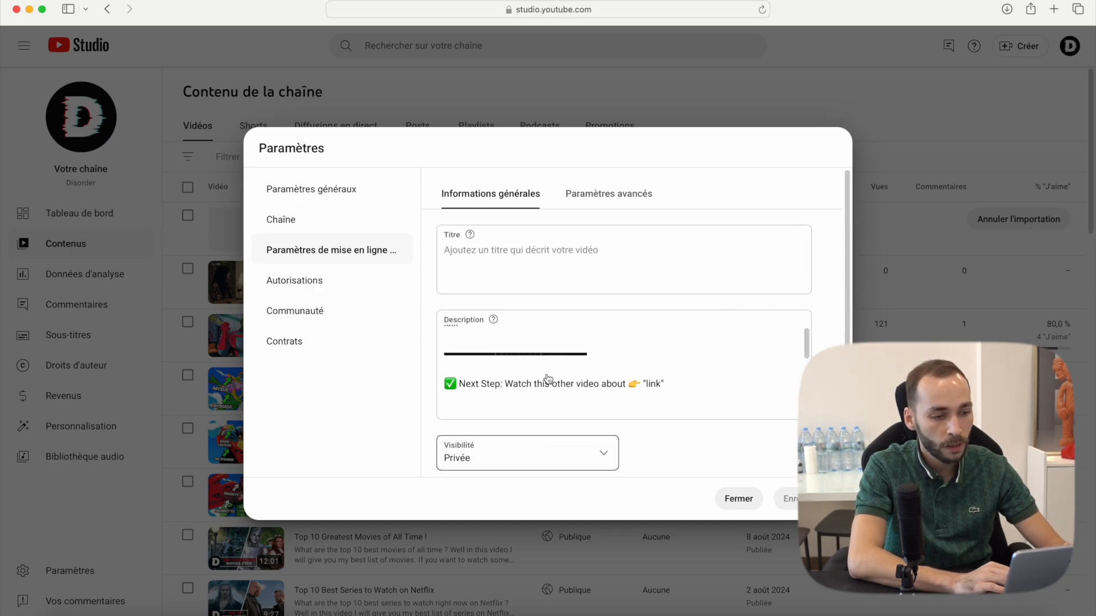
{"action": "left_click", "coordinate": [606, 207]}
{"action": "scroll", "coordinate": [664, 246], "scroll_direction": "down", "scroll_amount": 2}
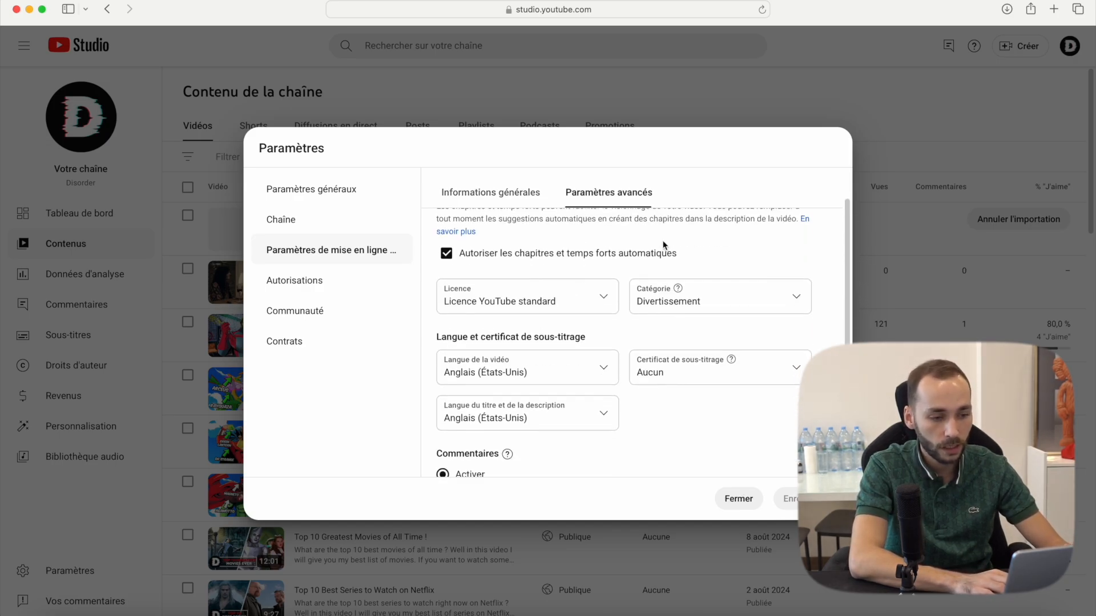
{"action": "left_click", "coordinate": [671, 302]}
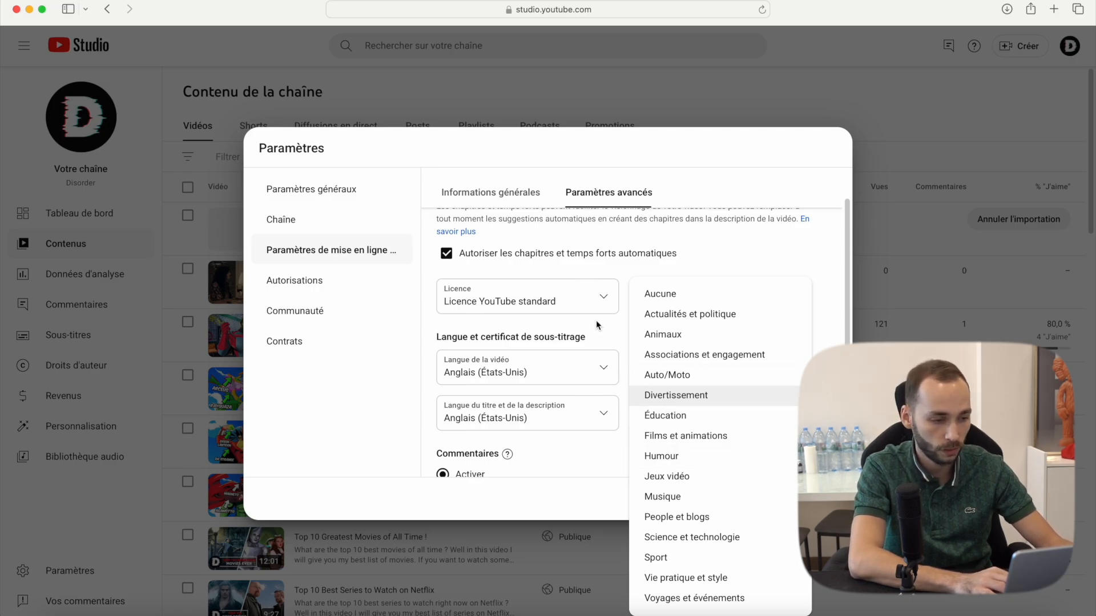
{"action": "left_click", "coordinate": [580, 328]}
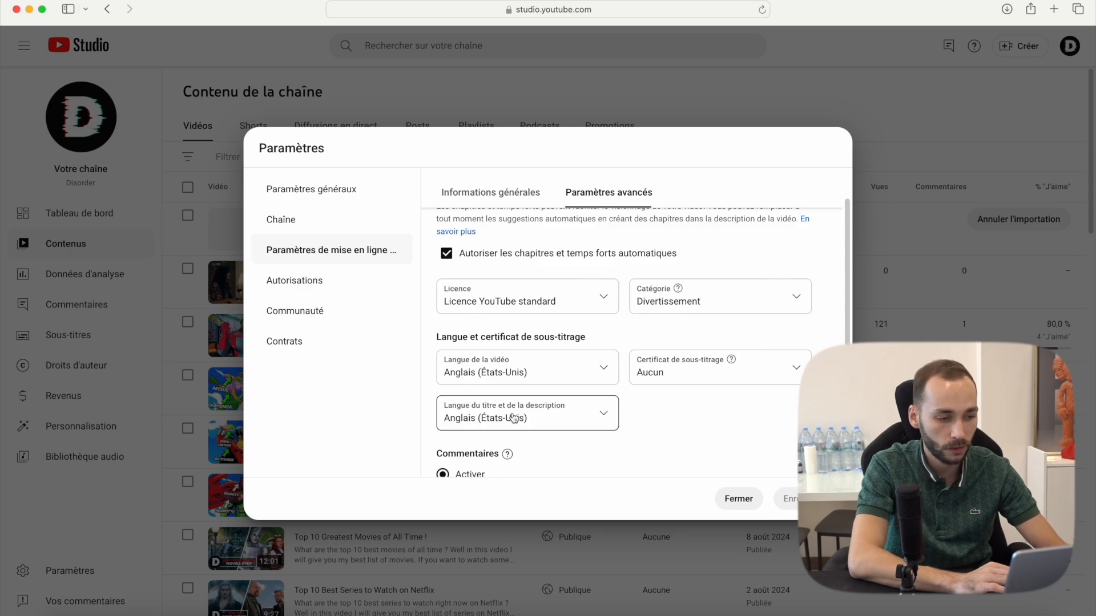
{"action": "scroll", "coordinate": [594, 311], "scroll_direction": "down", "scroll_amount": 3}
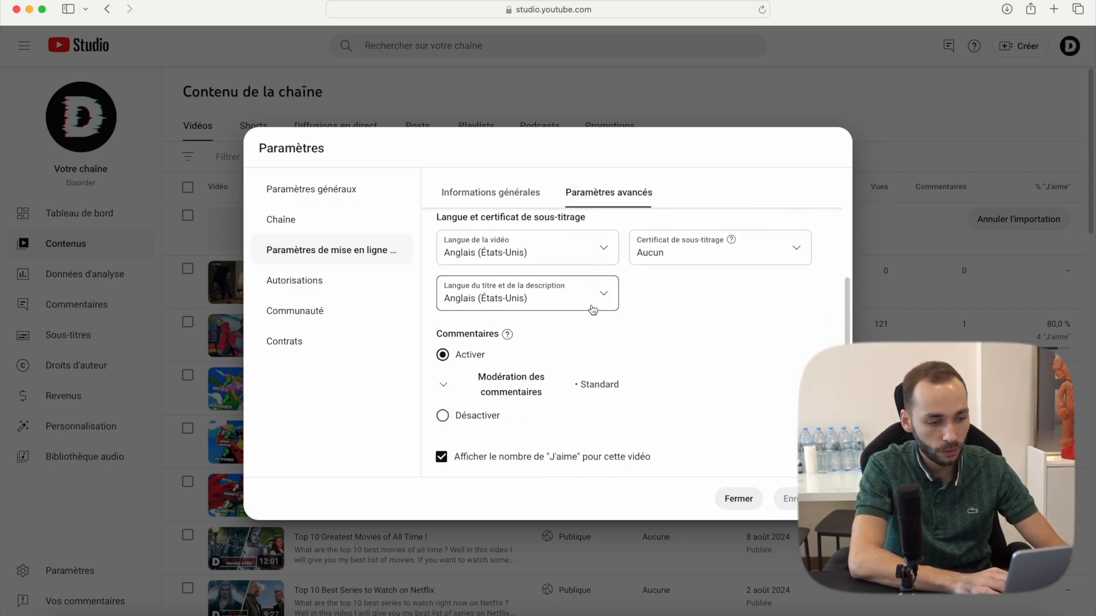
{"action": "scroll", "coordinate": [592, 310], "scroll_direction": "up", "scroll_amount": 3}
{"action": "scroll", "coordinate": [592, 310], "scroll_direction": "up", "scroll_amount": 2}
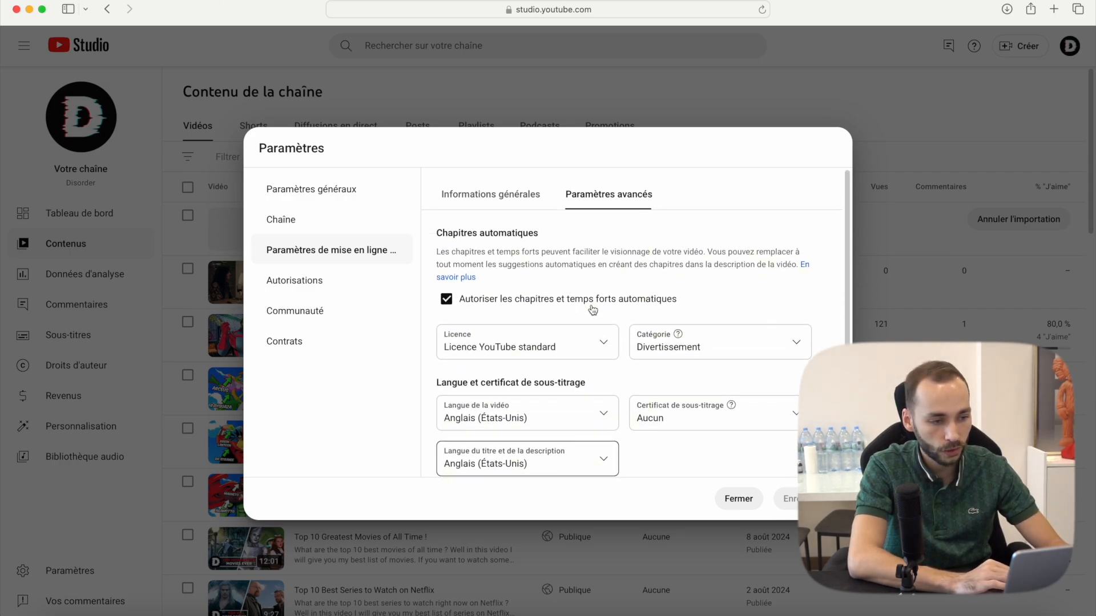
{"action": "left_click", "coordinate": [485, 202]}
{"action": "scroll", "coordinate": [536, 268], "scroll_direction": "down", "scroll_amount": 2}
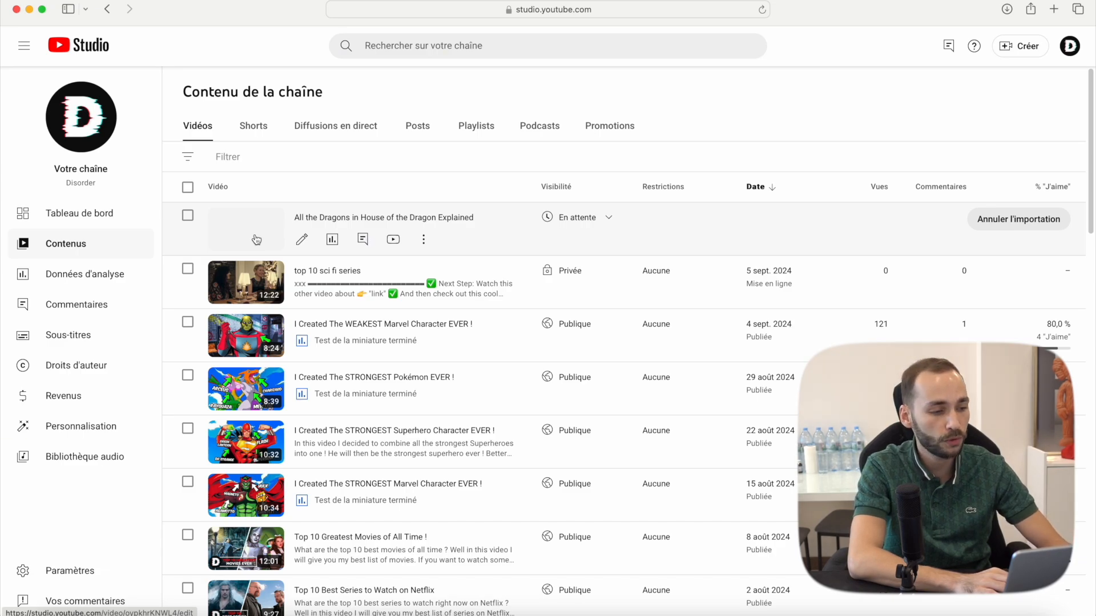
Open the details of the video "All the Dragons in House of the Dragon Explained" and review its prefilled description
{"action": "left_click", "coordinate": [256, 239]}
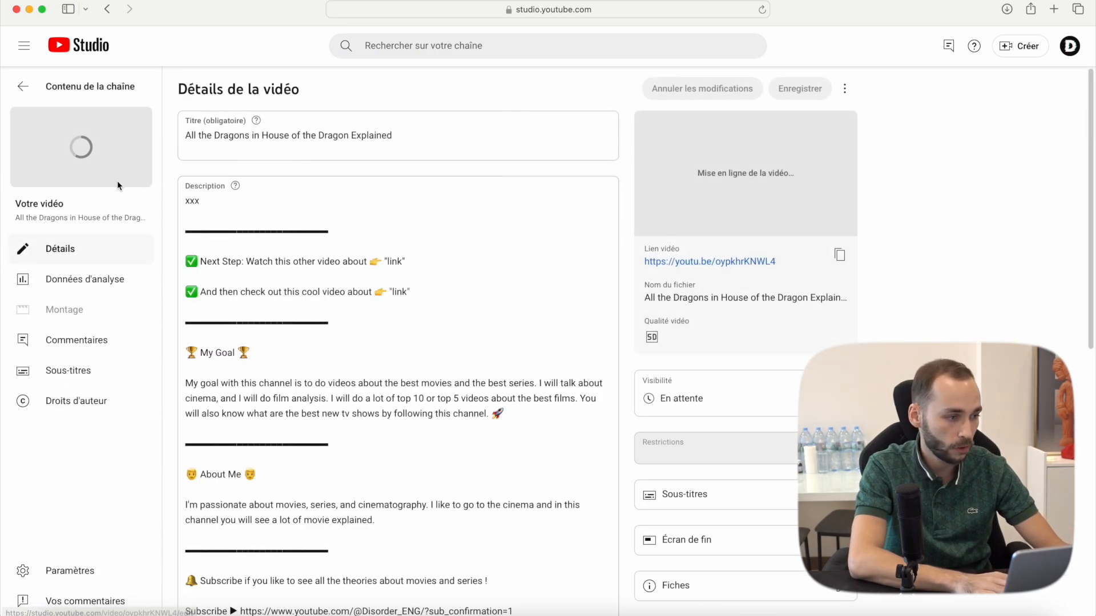
{"action": "mouse_move", "coordinate": [84, 160]}
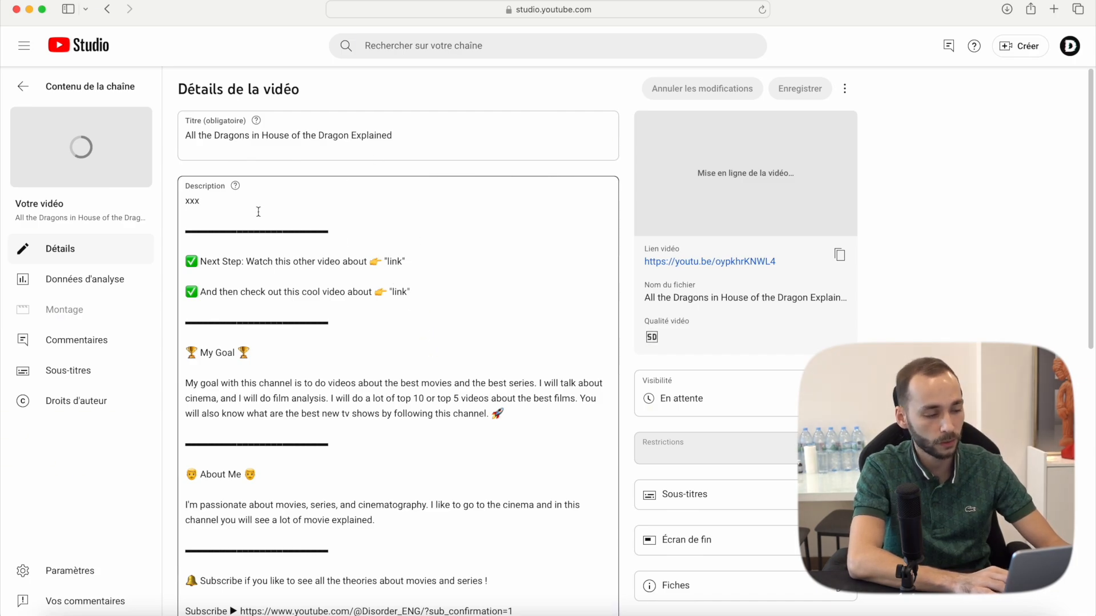
{"action": "scroll", "coordinate": [272, 323], "scroll_direction": "down", "scroll_amount": 3}
{"action": "scroll", "coordinate": [271, 322], "scroll_direction": "up", "scroll_amount": 3}
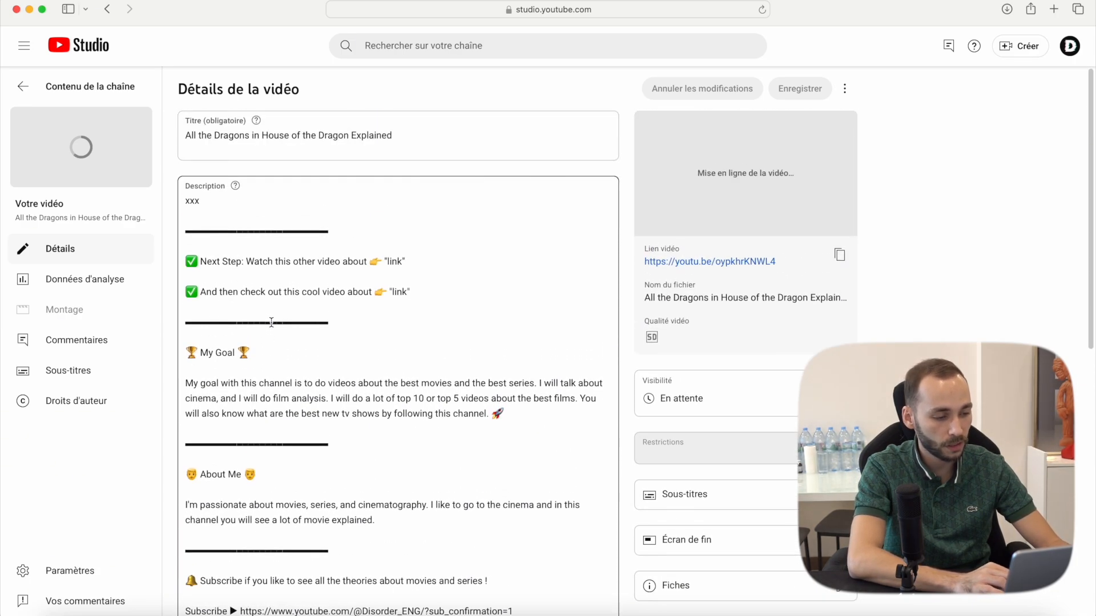
{"action": "scroll", "coordinate": [271, 323], "scroll_direction": "down", "scroll_amount": 1}
{"action": "scroll", "coordinate": [271, 322], "scroll_direction": "down", "scroll_amount": 1}
{"action": "scroll", "coordinate": [271, 322], "scroll_direction": "up", "scroll_amount": 2}
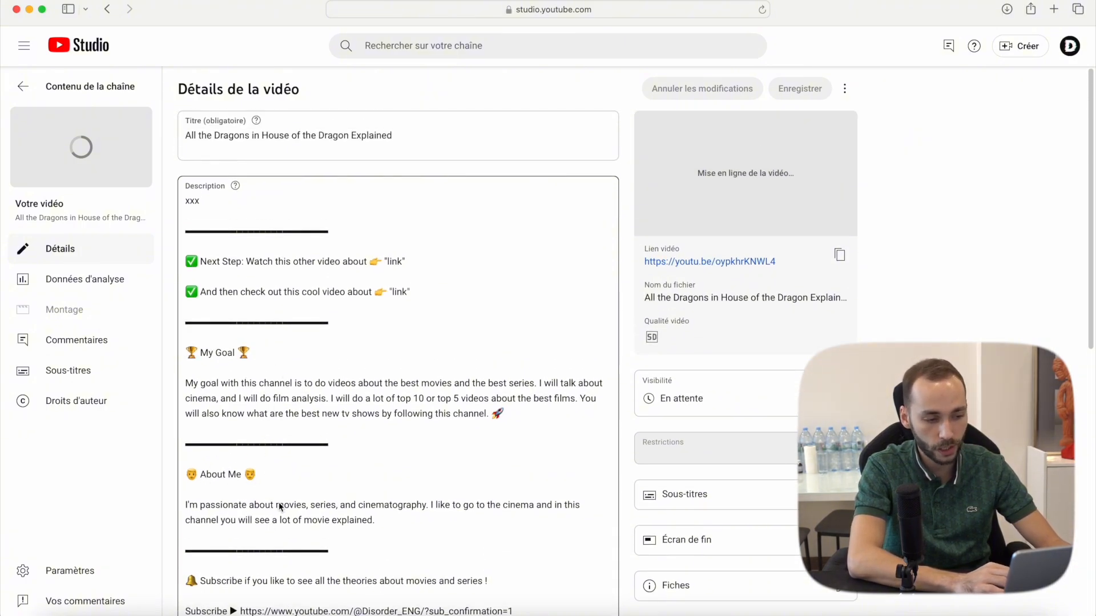
Replace the "xxx" placeholder in the description with "Dans cette vidéo je vais vous expliquer tous les dragons dans house of the dragon"
{"action": "left_click_drag", "start_coordinate": [228, 202], "coordinate": [177, 194]}
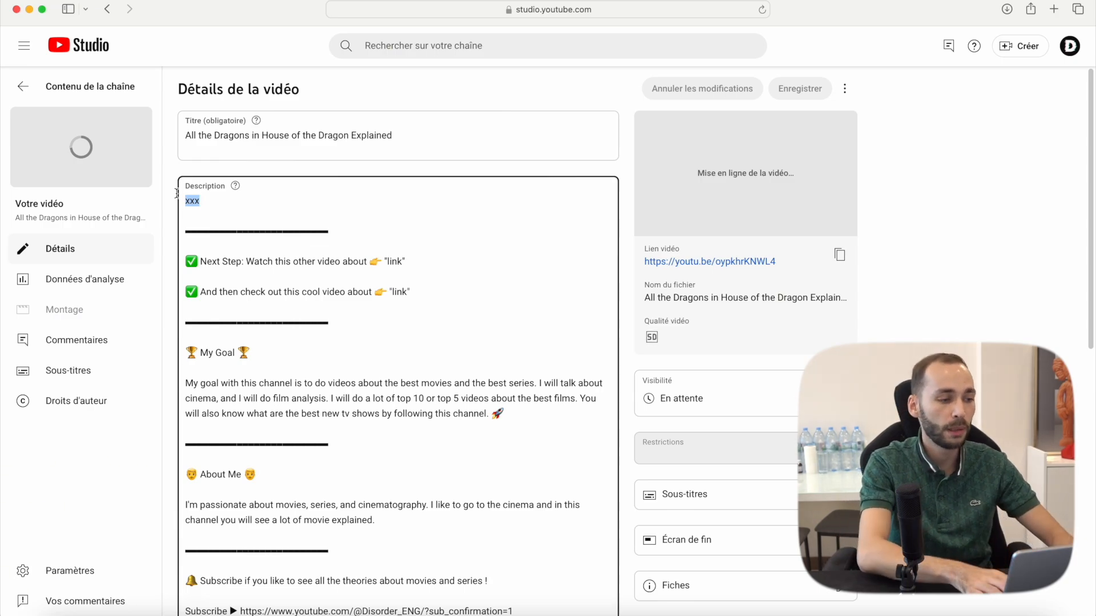
{"action": "key", "text": "Caps_Lock"}
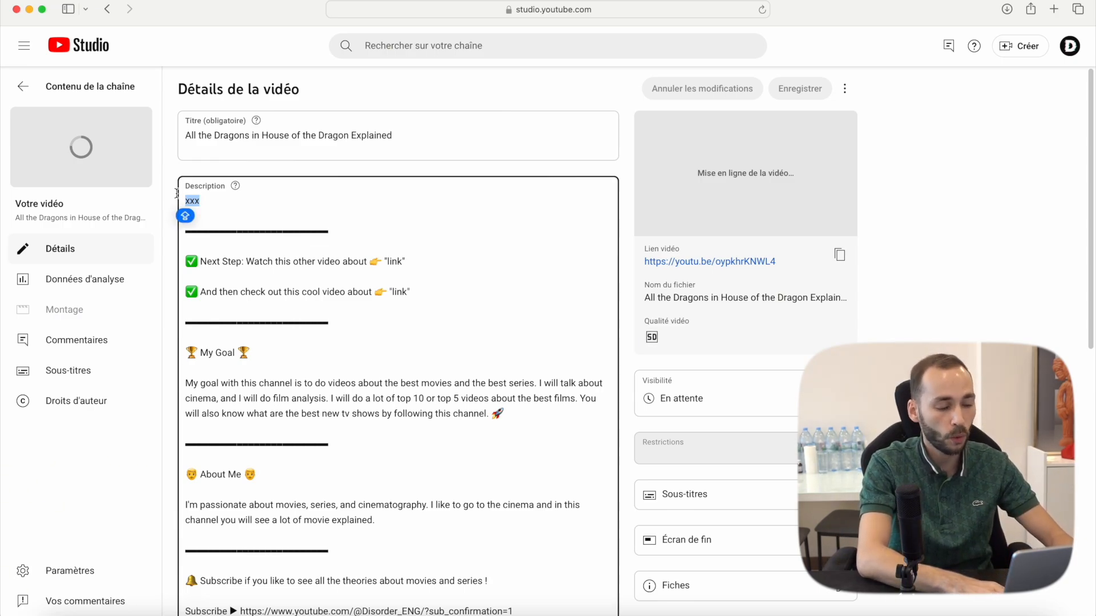
{"action": "type", "text": "Dan"}
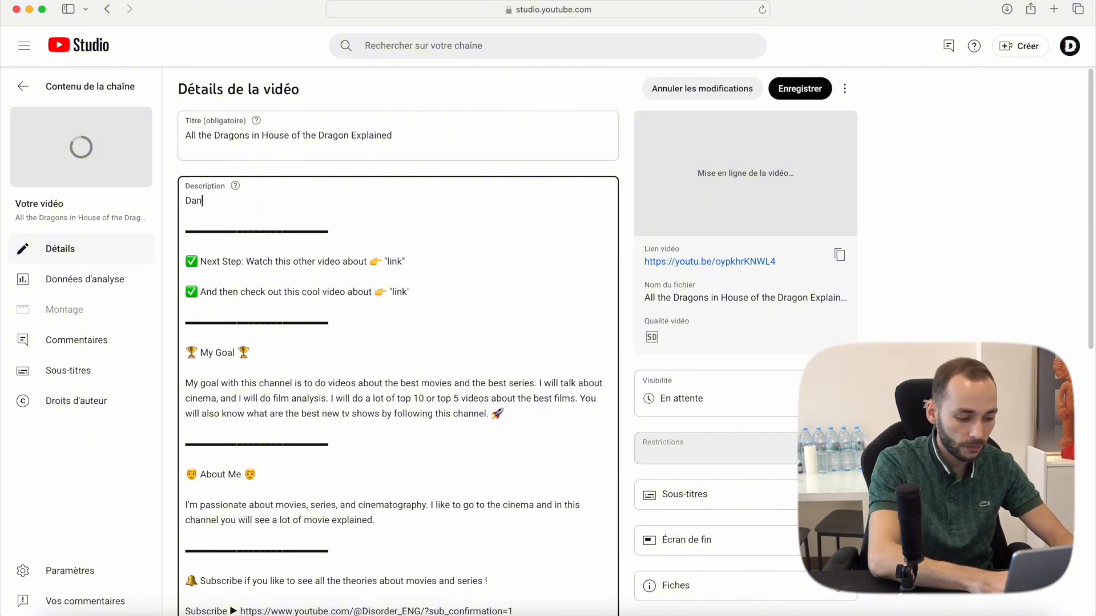
{"action": "type", "text": "s cette vidéo je vais "}
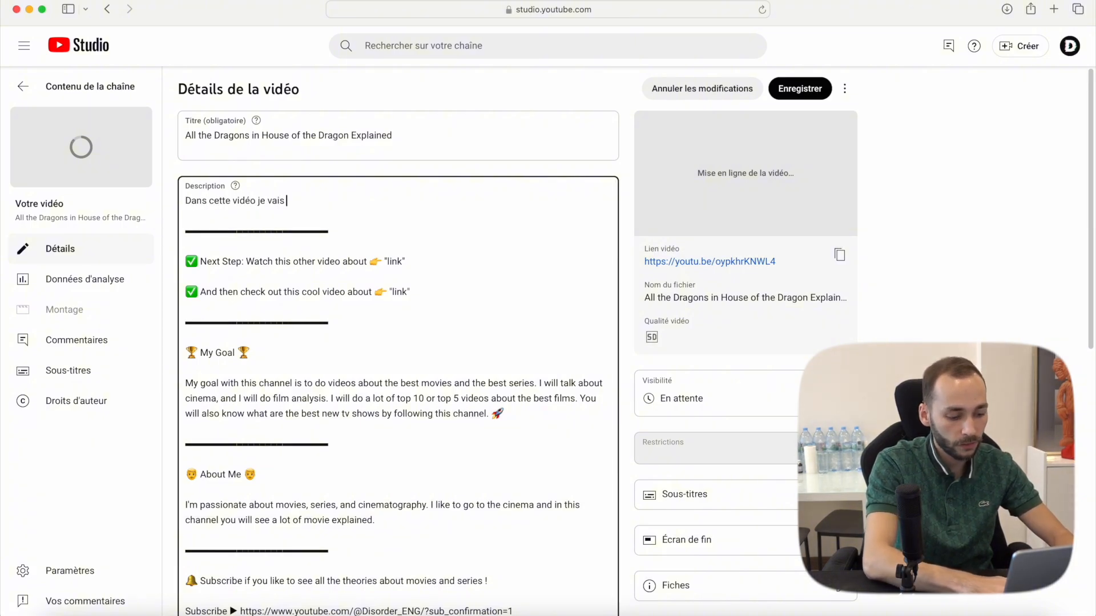
{"action": "type", "text": "vous expliquer tous"}
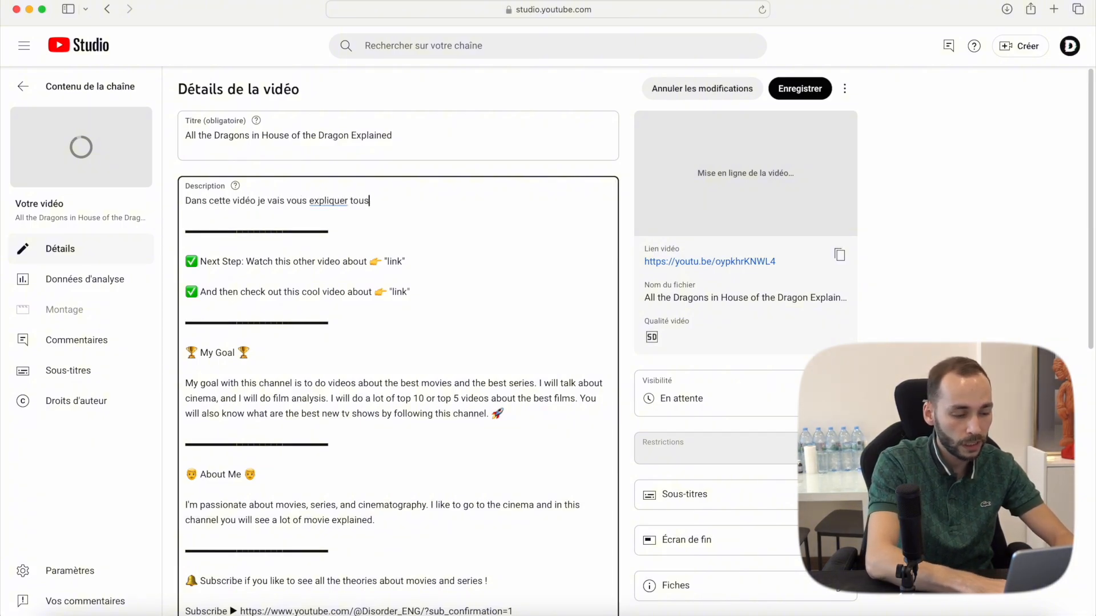
{"action": "type", "text": " les dragons dans h"}
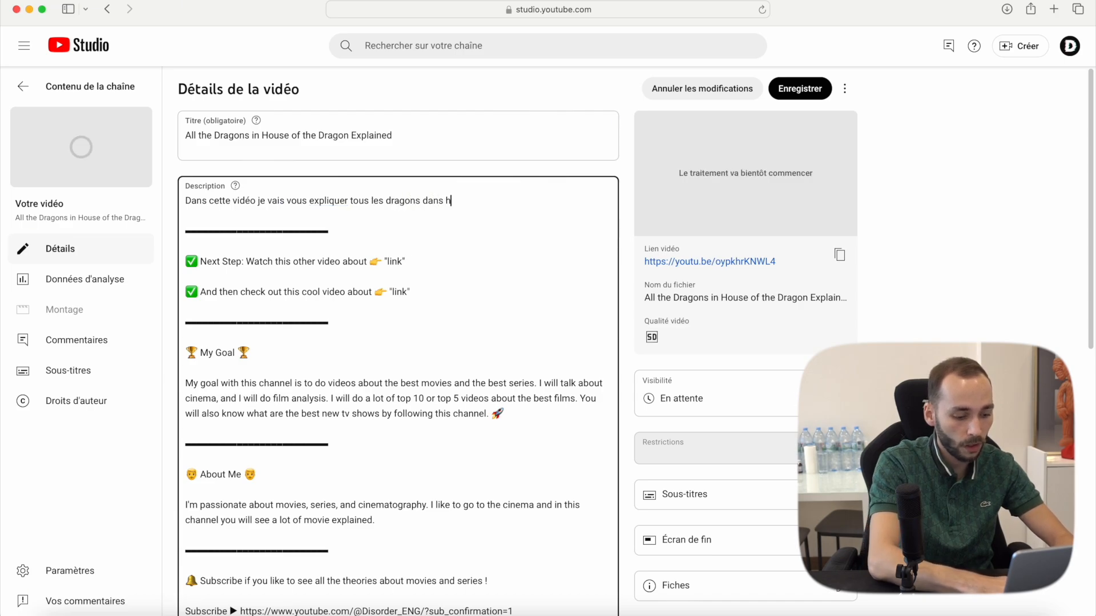
{"action": "type", "text": "ouse of thd"}
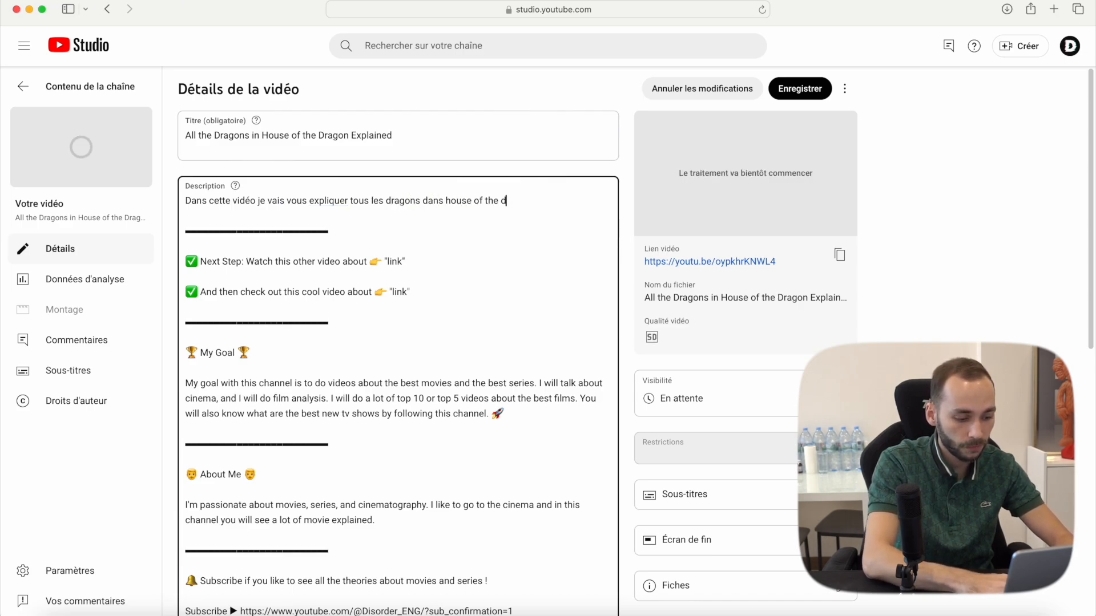
{"action": "type", "text": "ragon"}
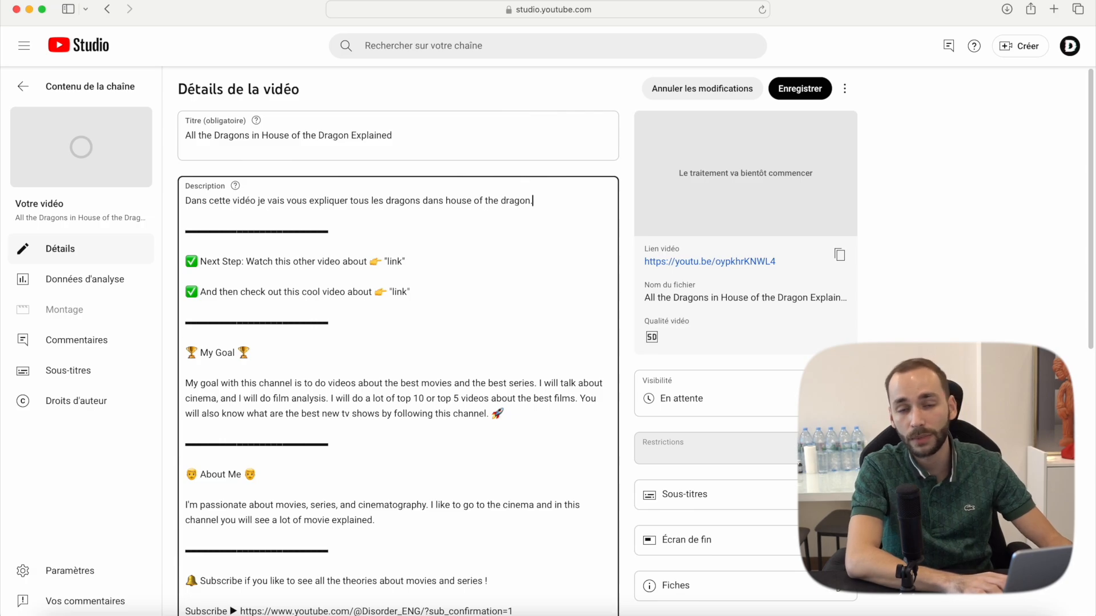
Continue the description intro with the sentence "Les dragons dans house of the dragon sont tres puissants et mystérieux."
{"action": "type", "text": ". Le"}
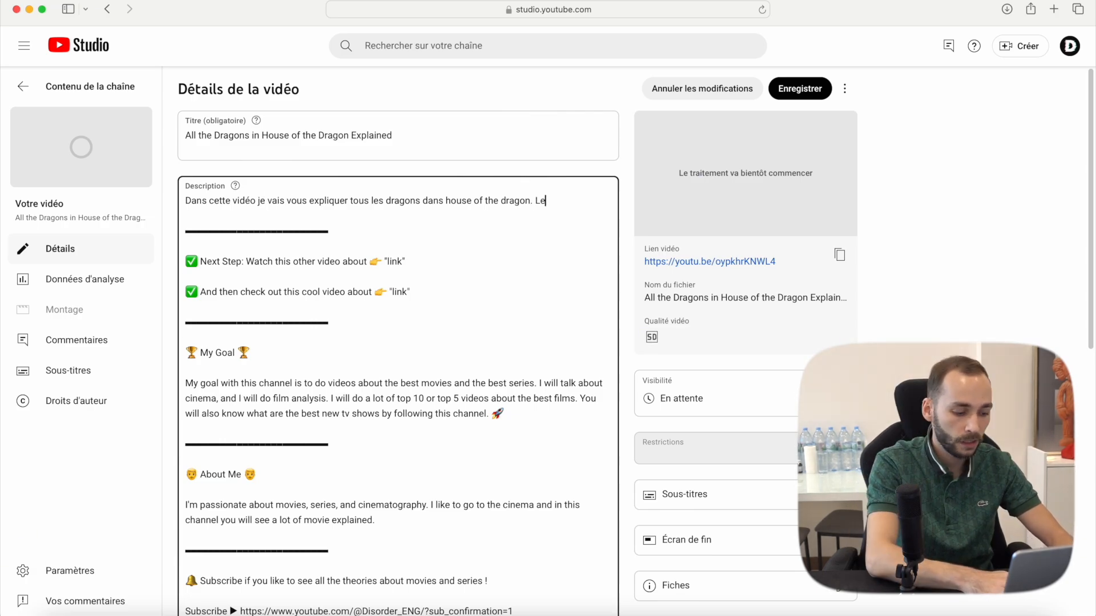
{"action": "type", "text": "s dragons dans house of the dra"}
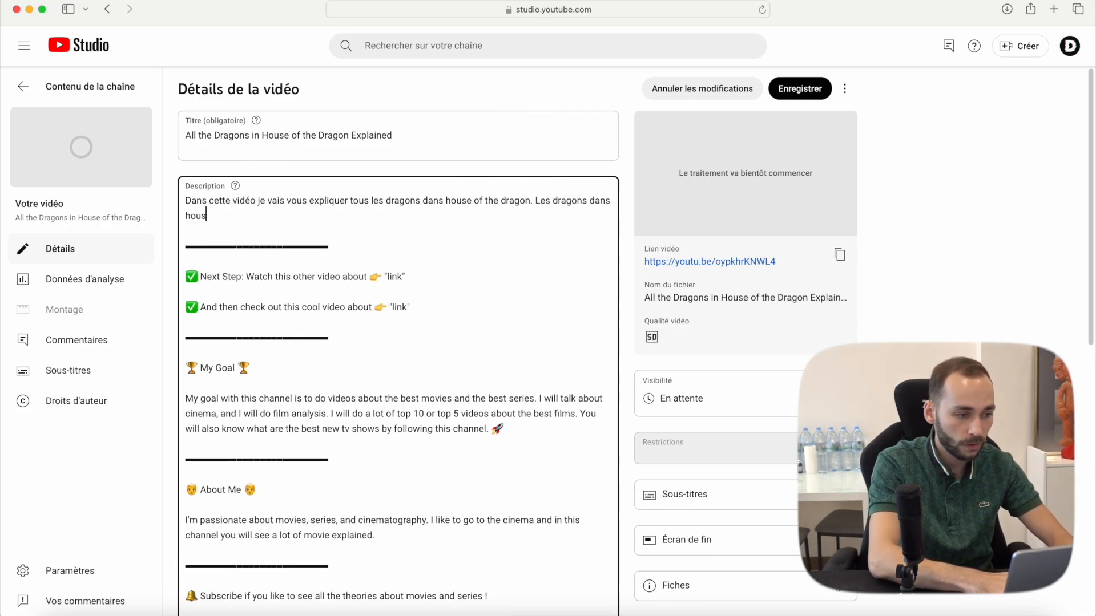
{"action": "type", "text": "gon sont"}
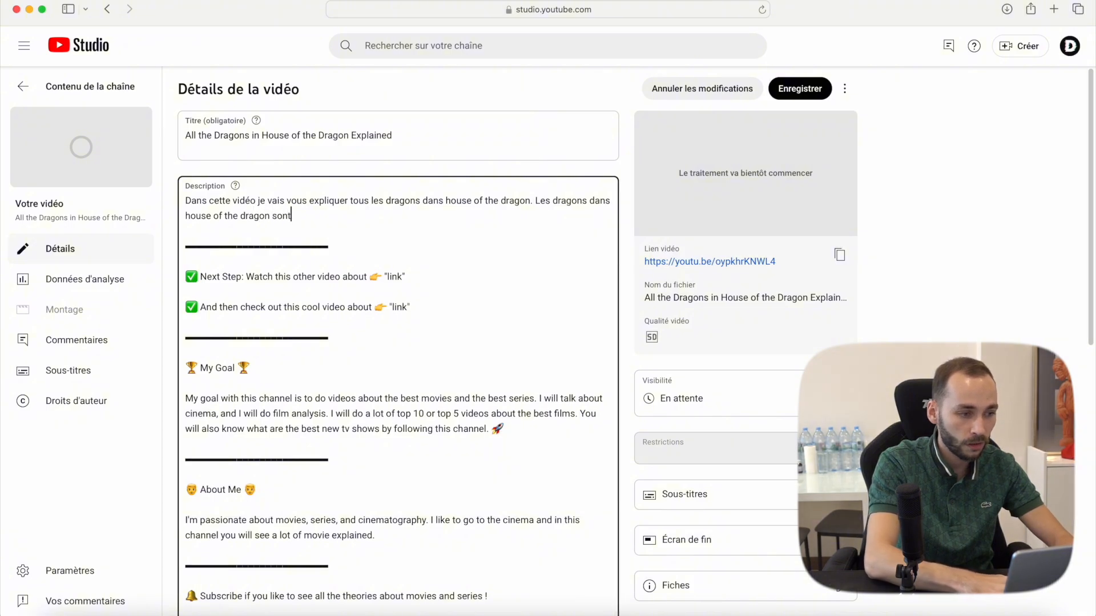
{"action": "type", "text": " tres puissants et "}
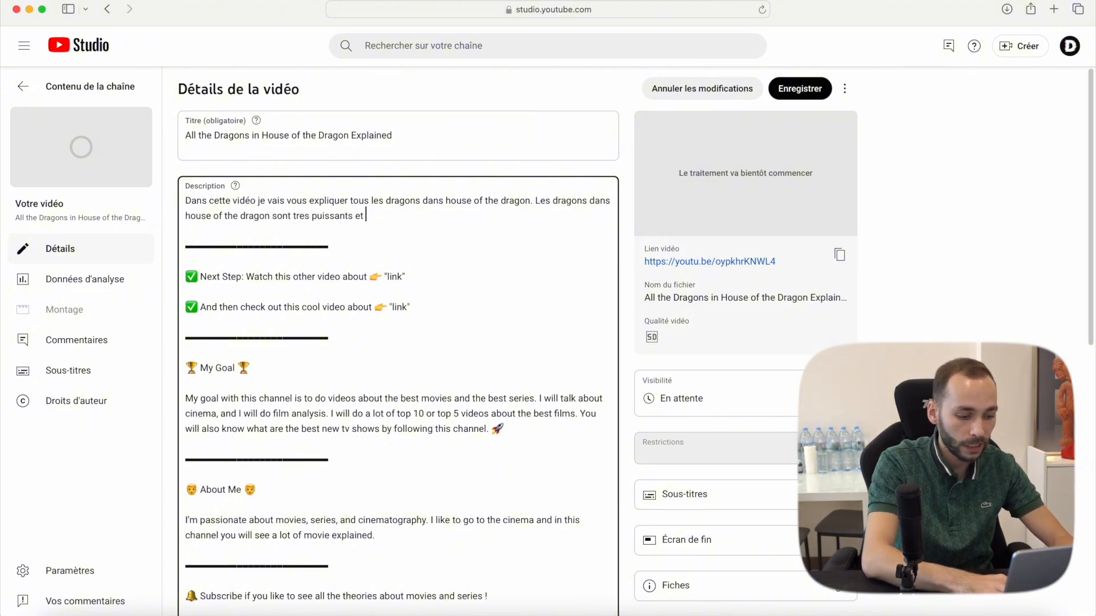
{"action": "type", "text": "mystérieux. "}
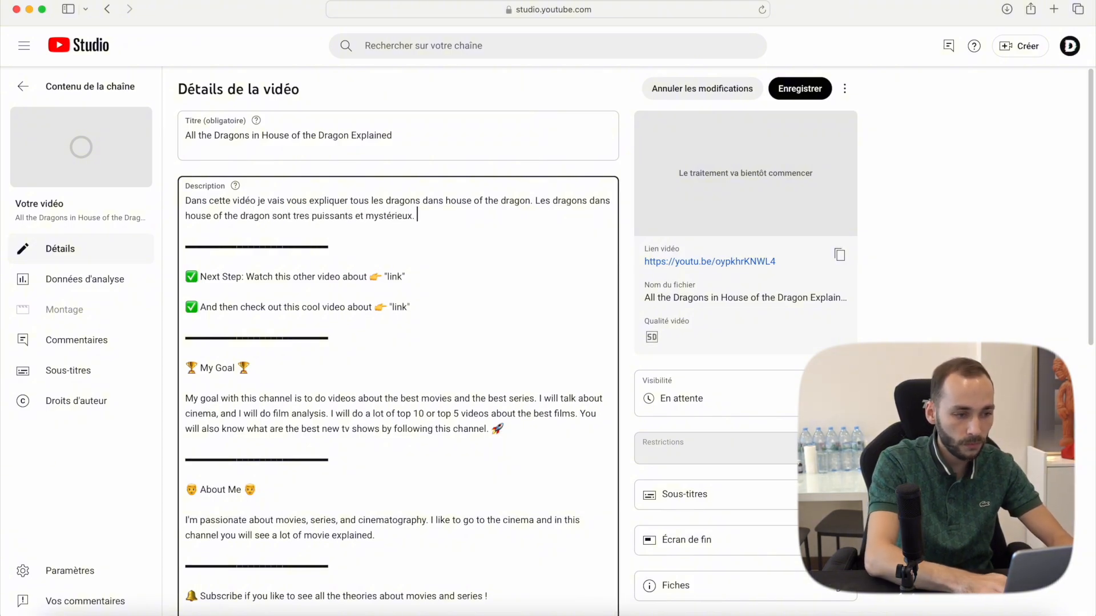
End the description intro with "Pourtant dans cette vidéo vous allez tout savoir sur eux."
{"action": "type", "text": "Pourtant dans ce"}
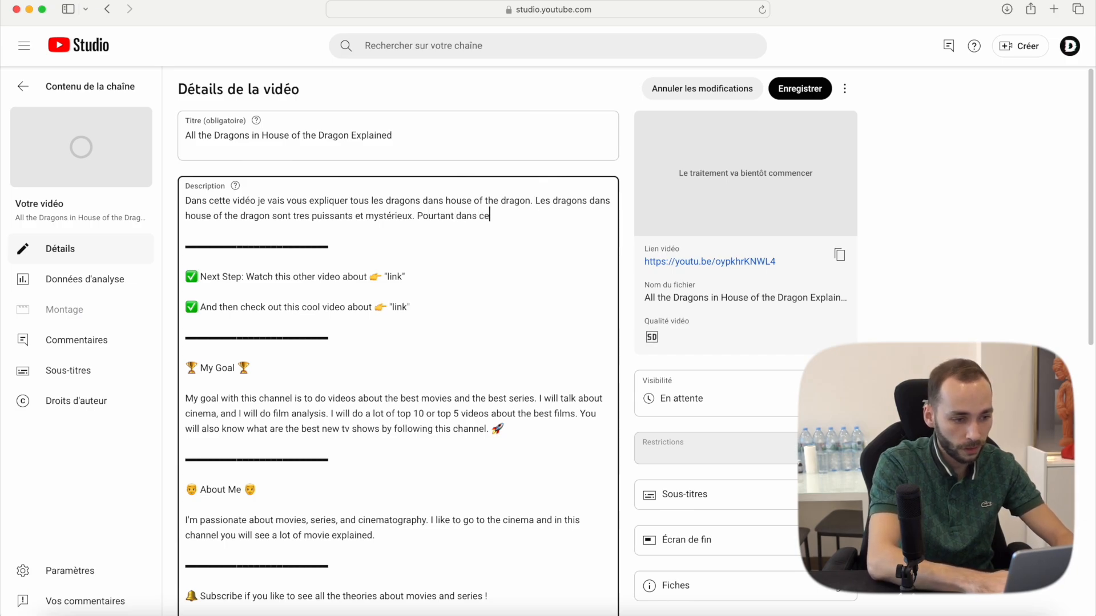
{"action": "type", "text": "tte video vous a"}
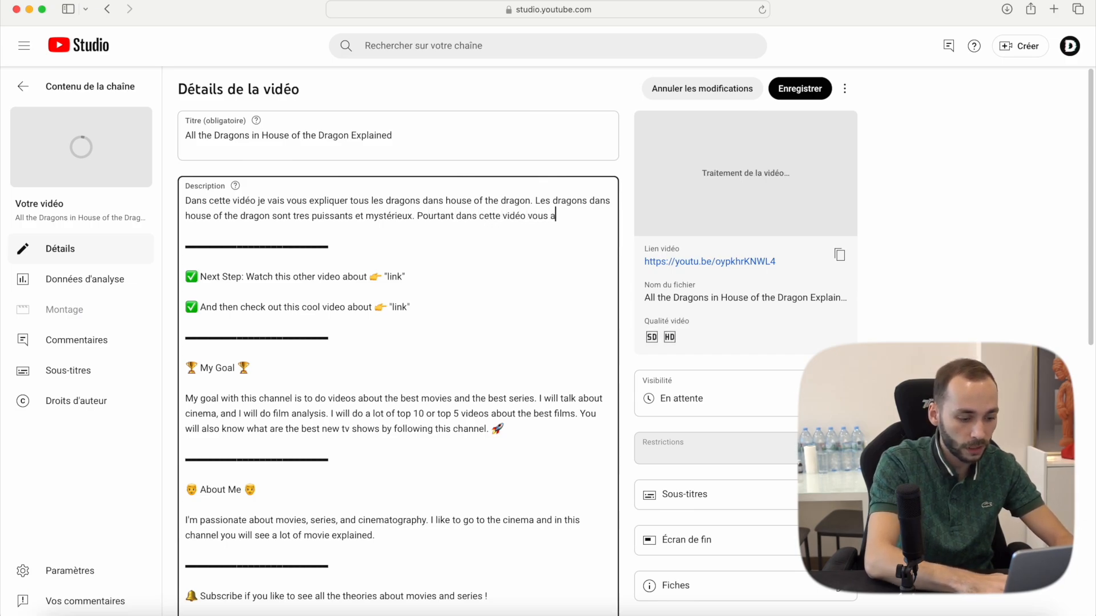
{"action": "type", "text": "llez tout savoir sur eux."}
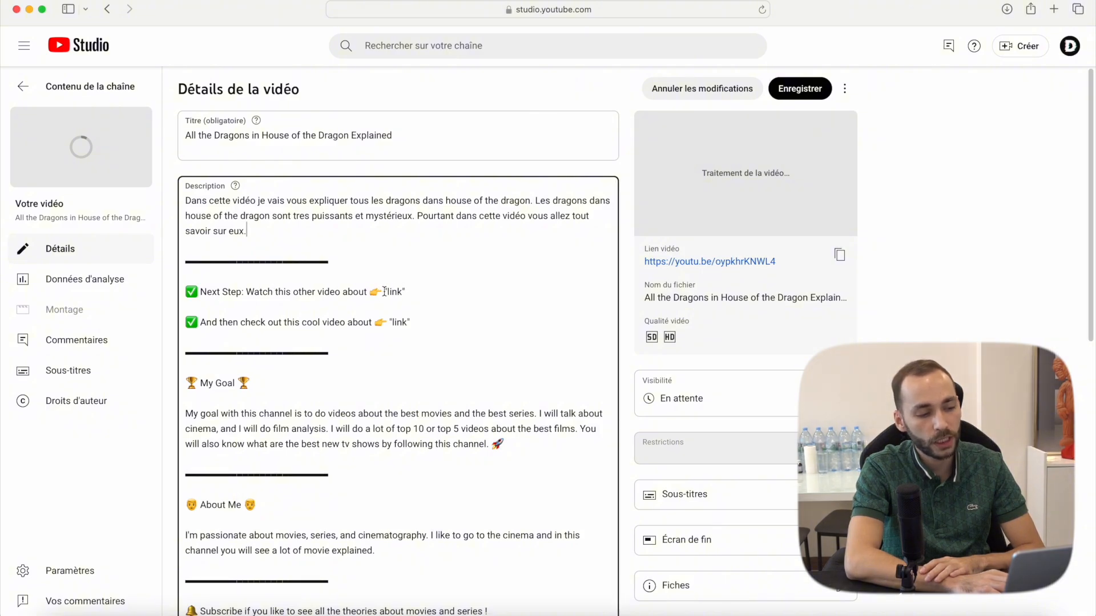
Replace the "link" placeholder in the description's Next Step line with "lien de la video", in quotation marks
{"action": "left_click_drag", "start_coordinate": [385, 292], "coordinate": [416, 293]}
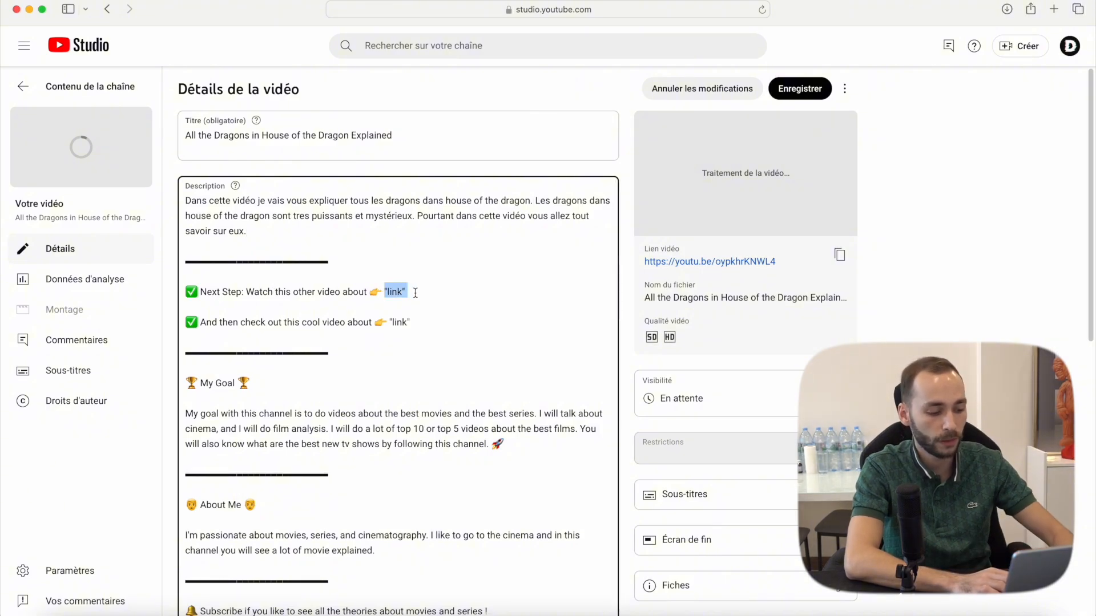
{"action": "type", "text": "\"lien d"}
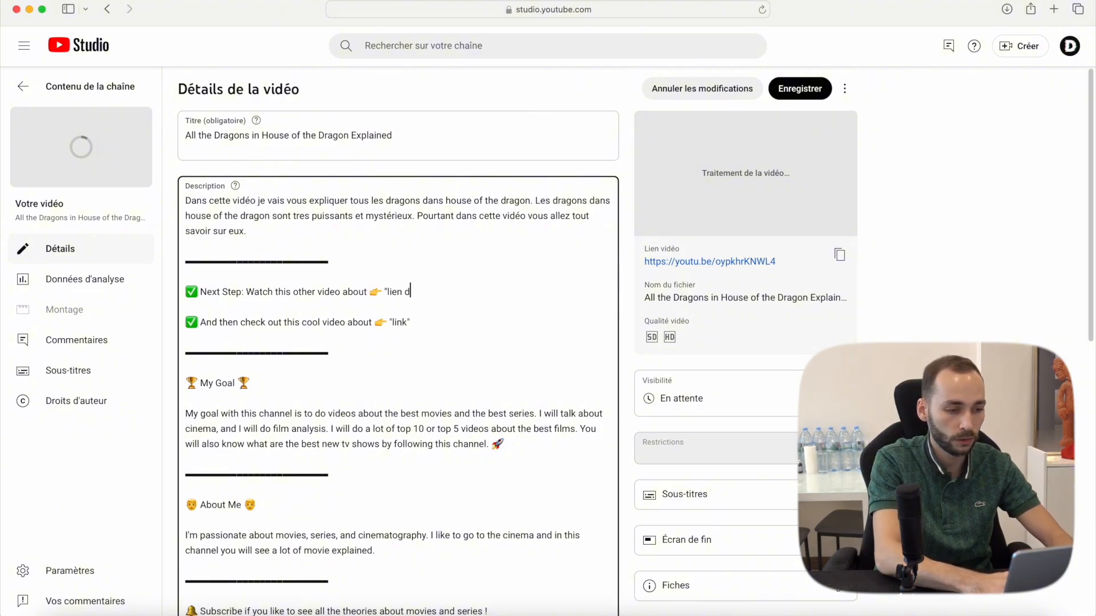
{"action": "type", "text": "e la video"}
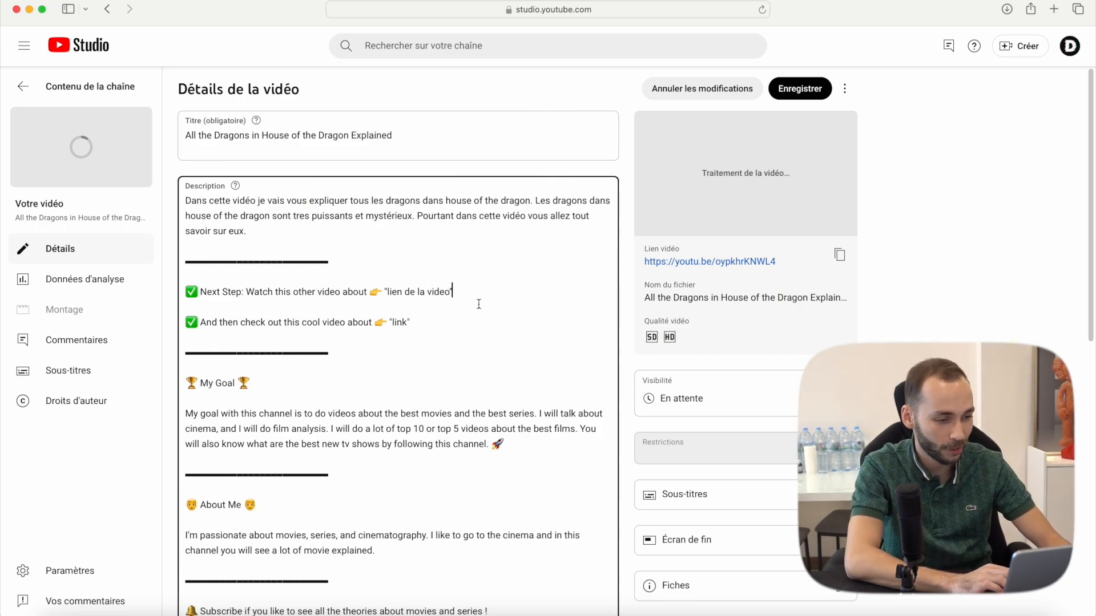
Upload the image "akaza hashiara.png" from the desktop as the video's thumbnail
{"action": "scroll", "coordinate": [473, 367], "scroll_direction": "down", "scroll_amount": 10}
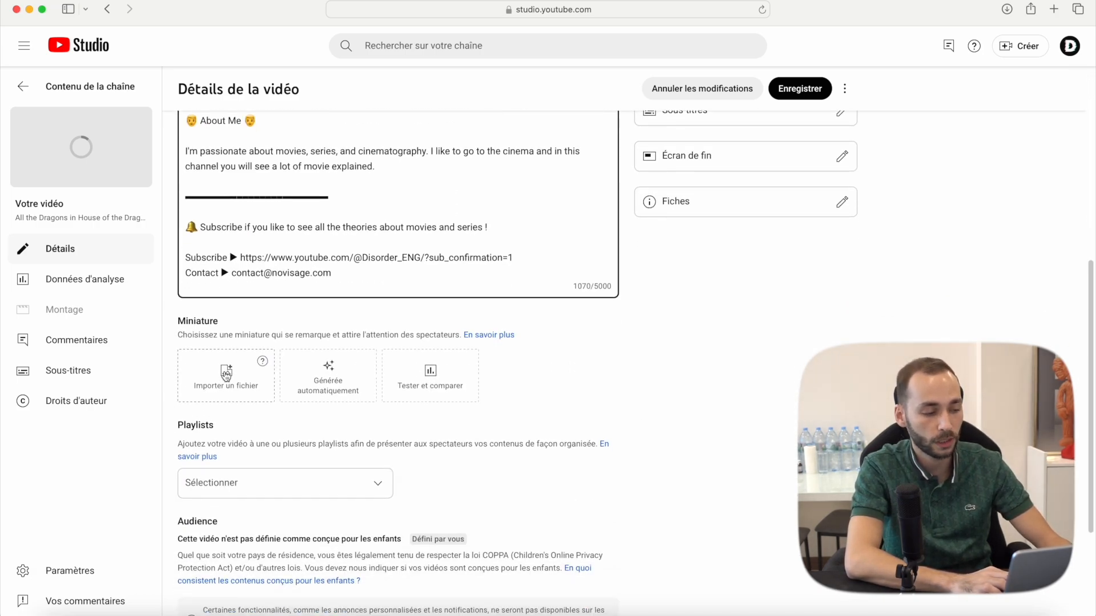
{"action": "left_click", "coordinate": [226, 375]}
{"action": "left_click", "coordinate": [437, 301]}
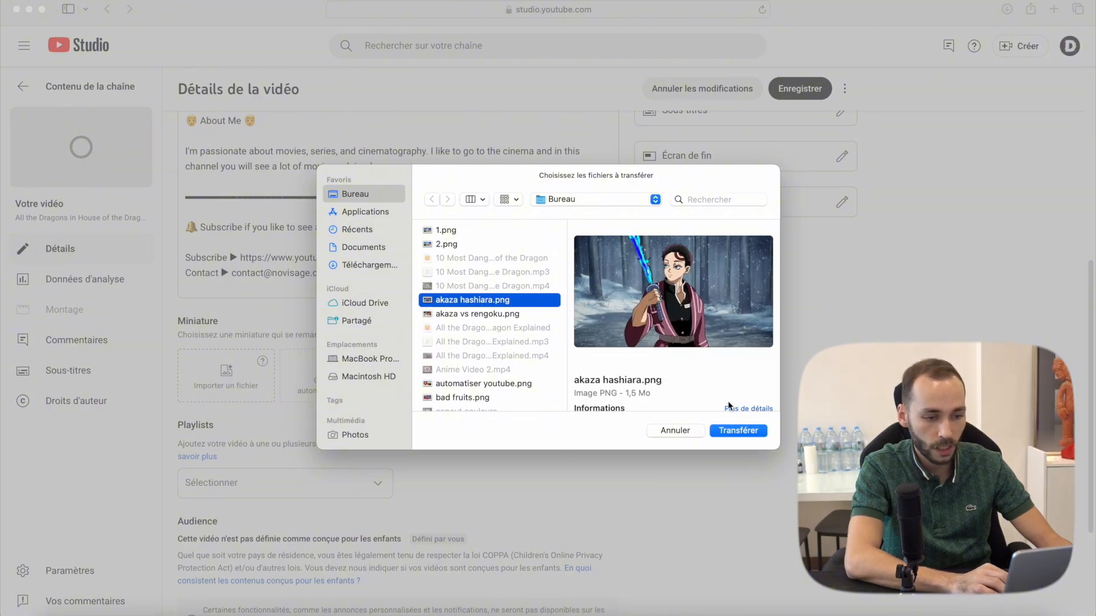
{"action": "left_click", "coordinate": [729, 428]}
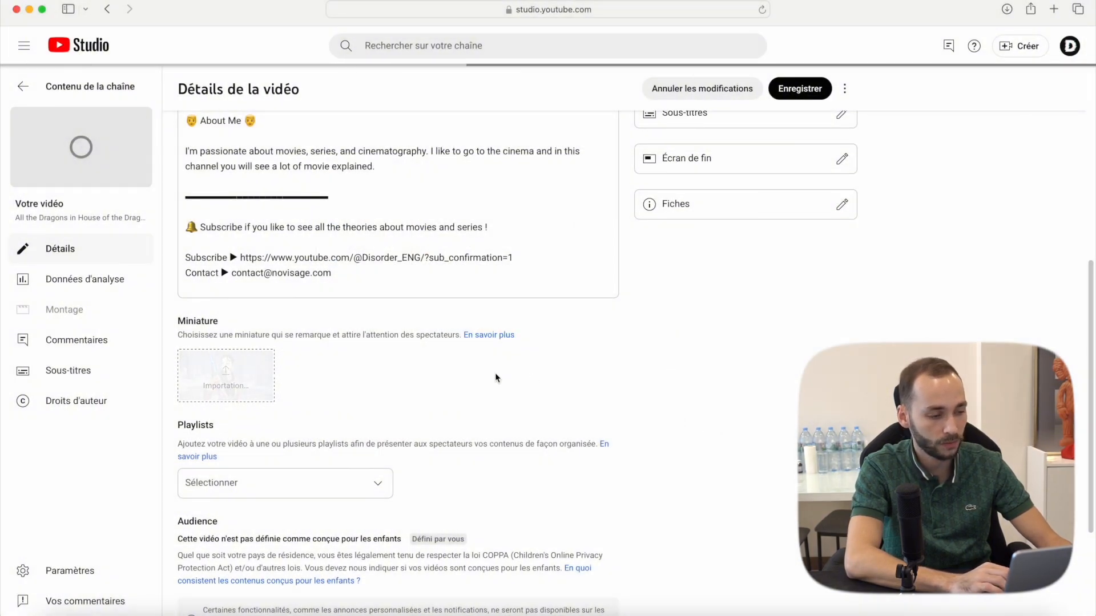
Add the video to the "House of the Dragon" playlist
{"action": "scroll", "coordinate": [495, 372], "scroll_direction": "down", "scroll_amount": 3}
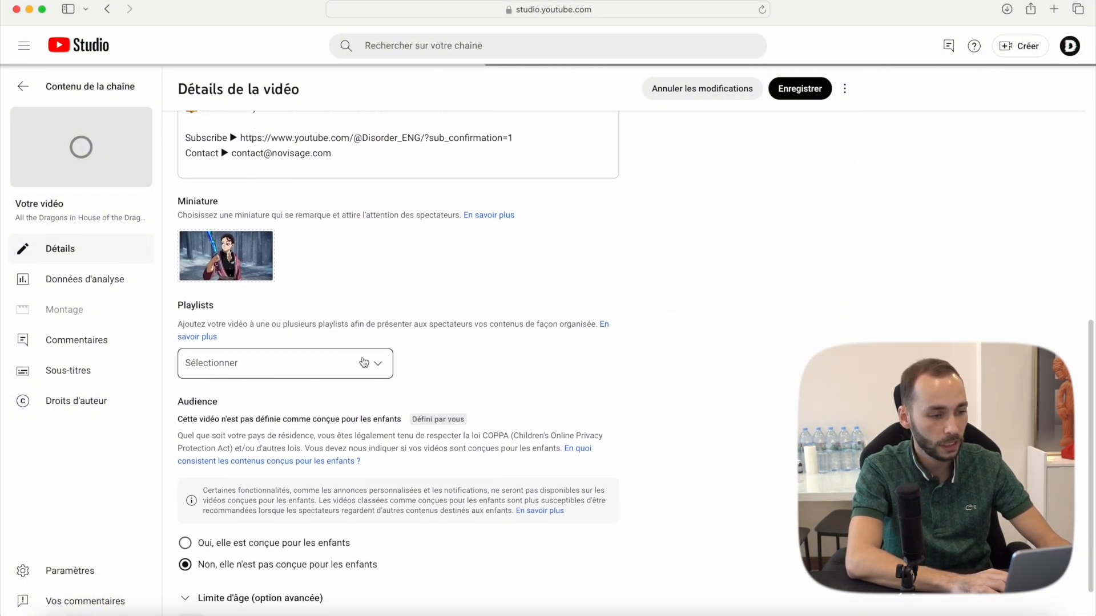
{"action": "left_click", "coordinate": [364, 363]}
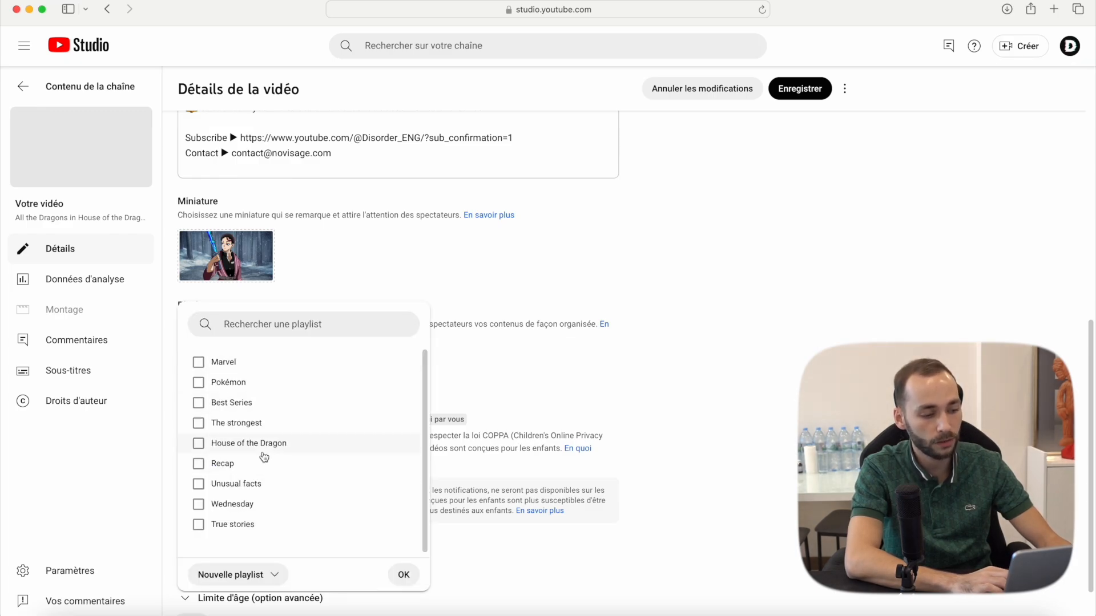
{"action": "left_click", "coordinate": [251, 448]}
{"action": "left_click", "coordinate": [402, 575]}
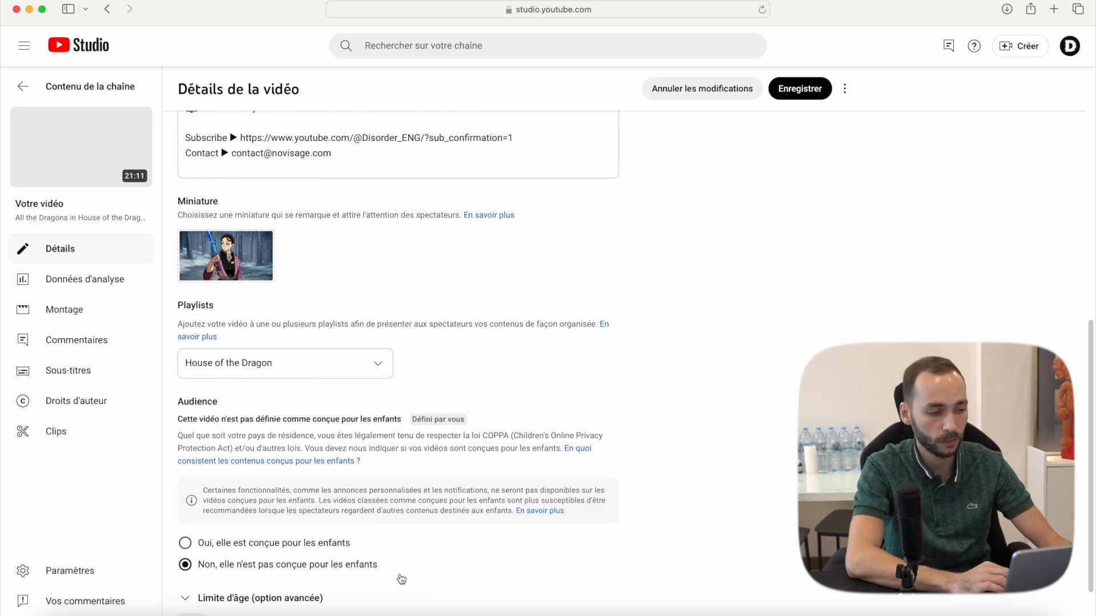
Add an end screen video element with viewer-adapted content, enlarge it, save the end screen and close its editor
{"action": "scroll", "coordinate": [384, 513], "scroll_direction": "up", "scroll_amount": 7}
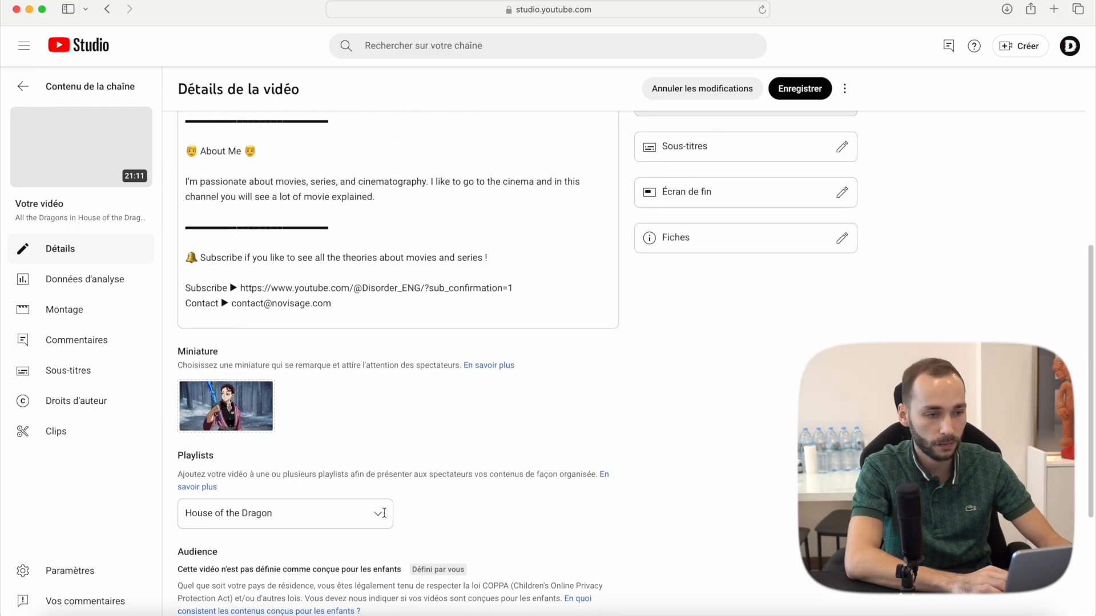
{"action": "left_click", "coordinate": [713, 459]}
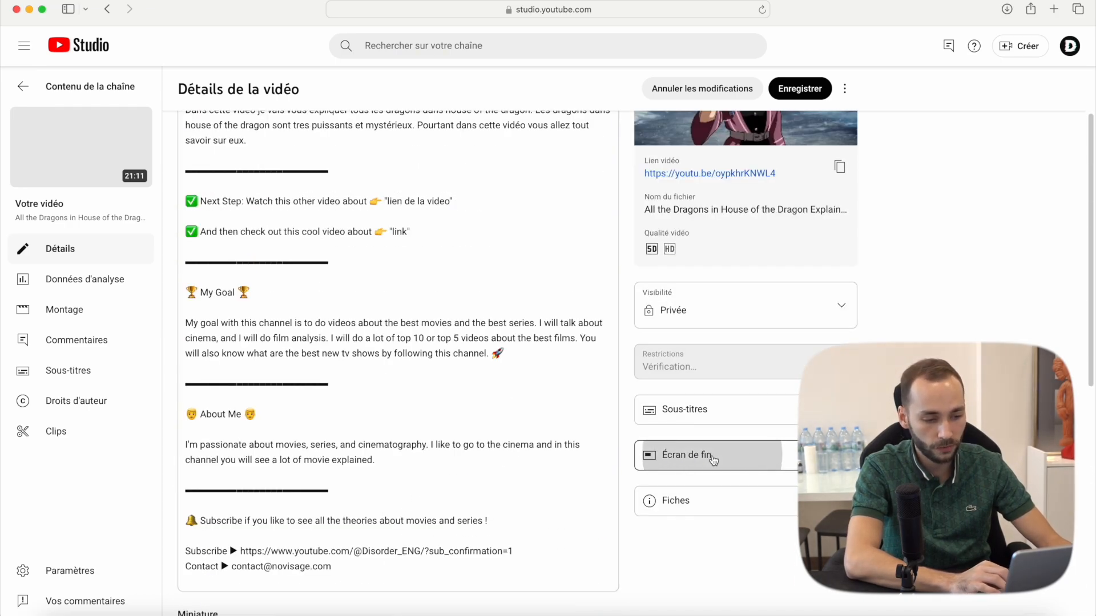
{"action": "left_click", "coordinate": [512, 140]}
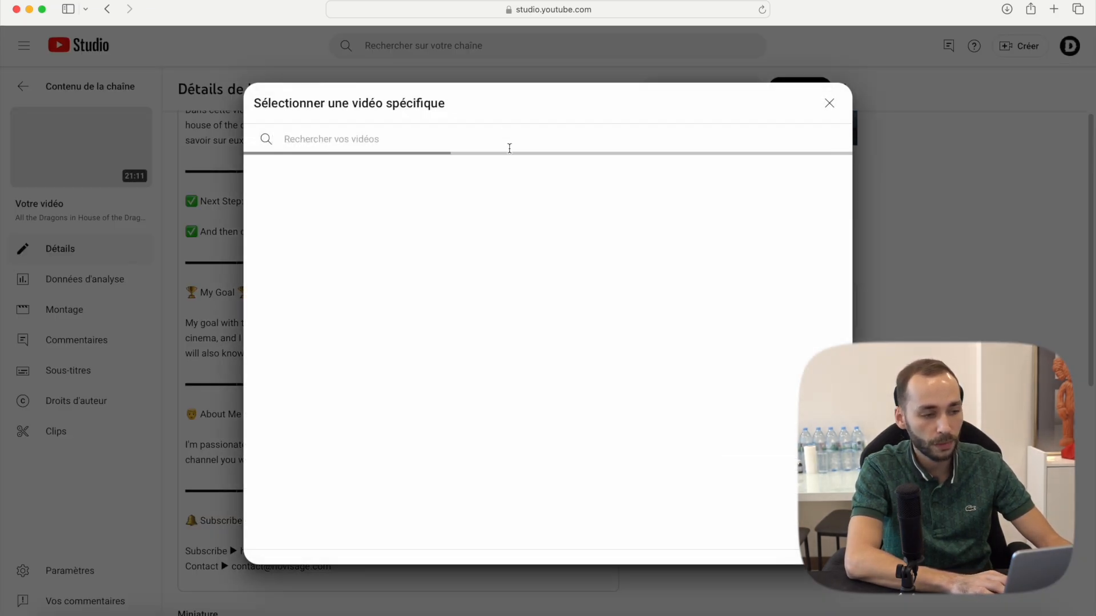
{"action": "left_click", "coordinate": [315, 212]}
{"action": "left_click", "coordinate": [424, 212]}
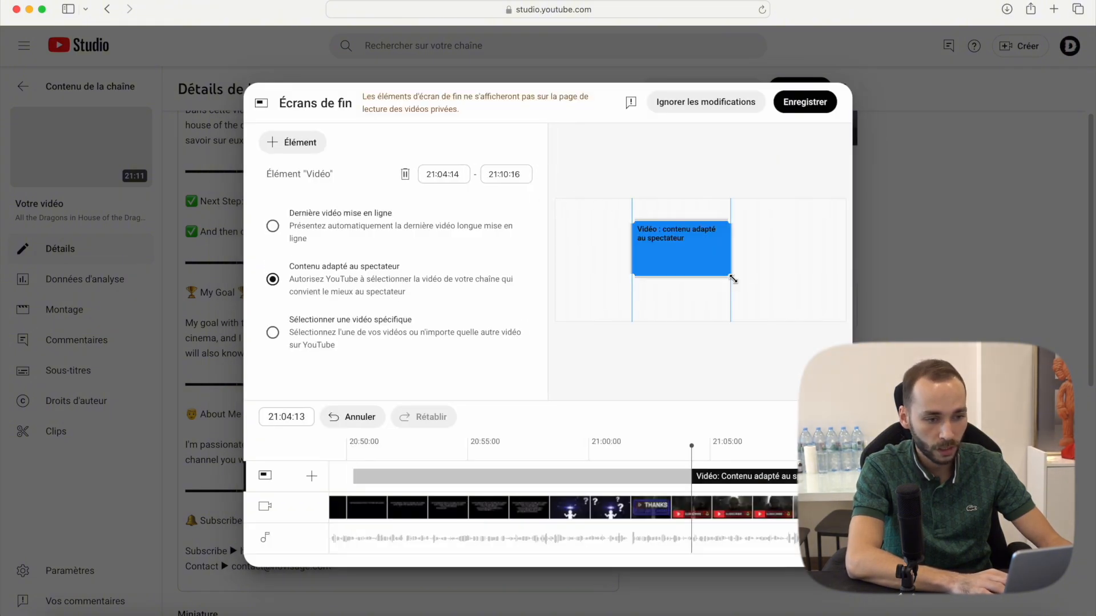
{"action": "left_click_drag", "start_coordinate": [730, 276], "coordinate": [768, 298]}
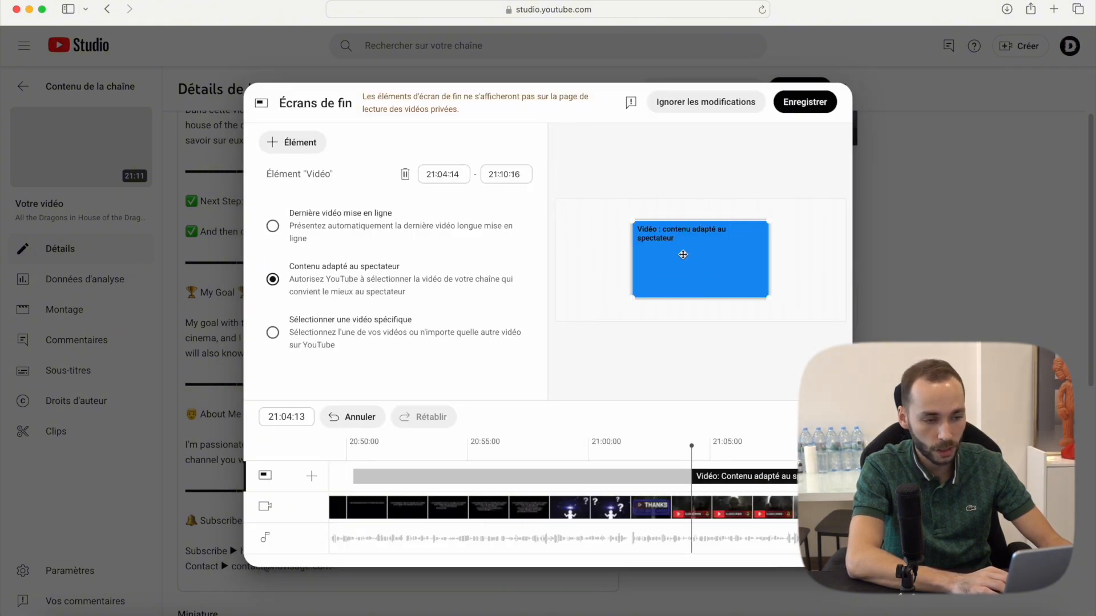
{"action": "left_click", "coordinate": [801, 105]}
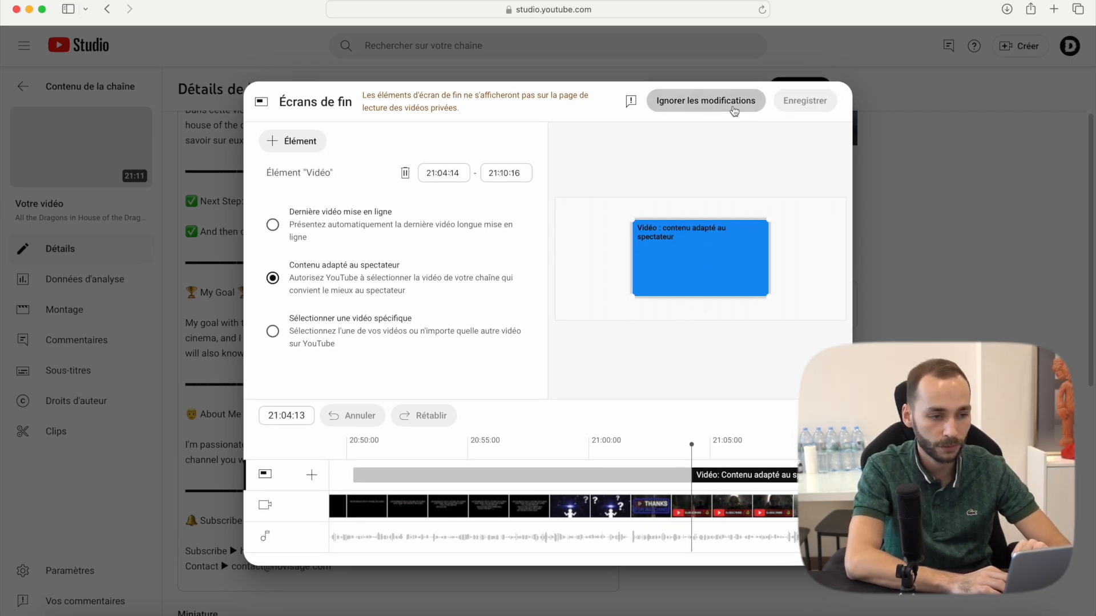
{"action": "left_click", "coordinate": [732, 112]}
Open the video's cards editor, examine the available card types, and leave without adding a card
{"action": "left_click", "coordinate": [758, 515]}
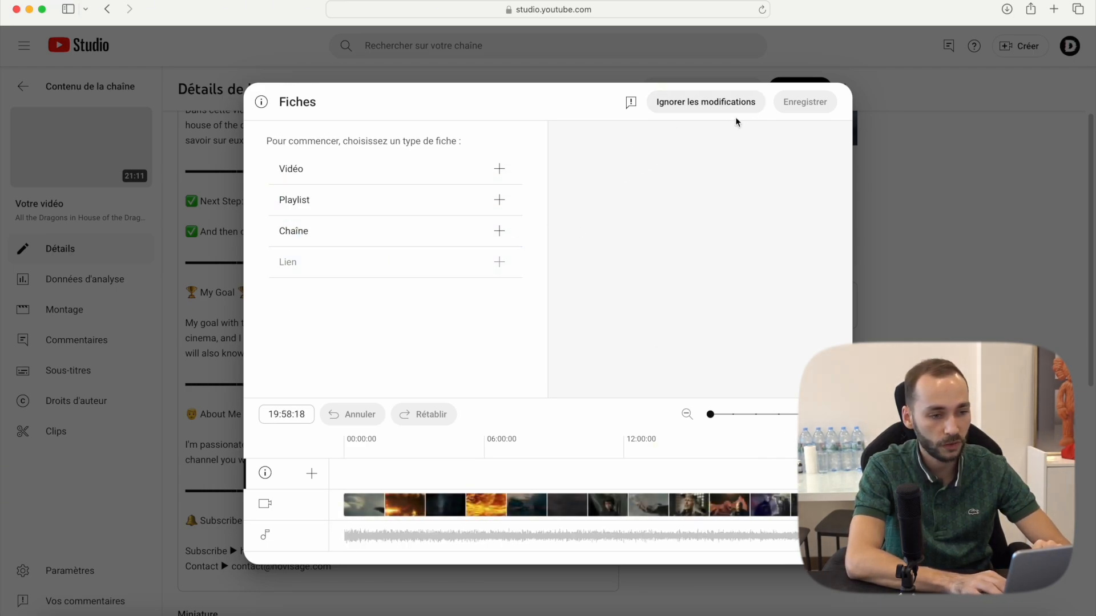
{"action": "left_click", "coordinate": [746, 105]}
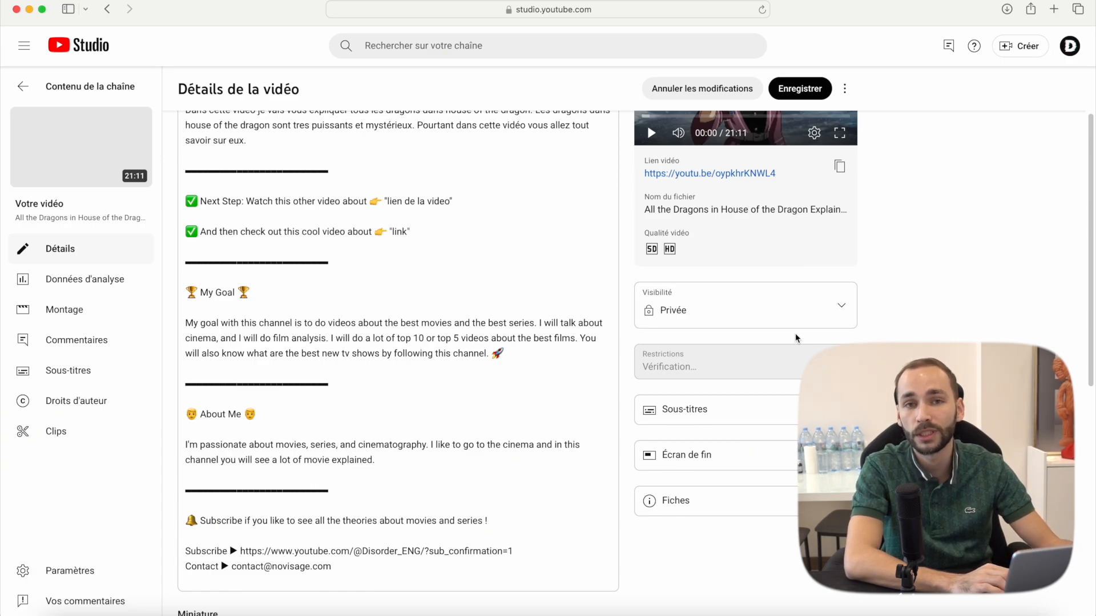
Show the additional video options and expand the advanced age restriction setting to review its choices
{"action": "scroll", "coordinate": [795, 333], "scroll_direction": "down", "scroll_amount": 10}
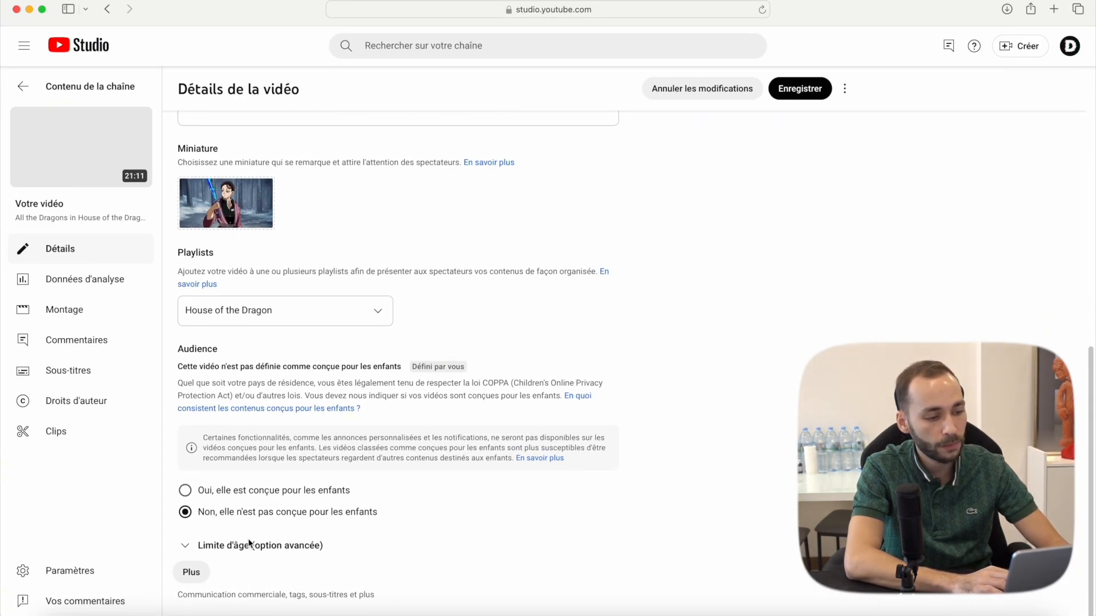
{"action": "left_click", "coordinate": [197, 573]}
{"action": "left_click", "coordinate": [220, 546]}
{"action": "scroll", "coordinate": [219, 546], "scroll_direction": "down", "scroll_amount": 3}
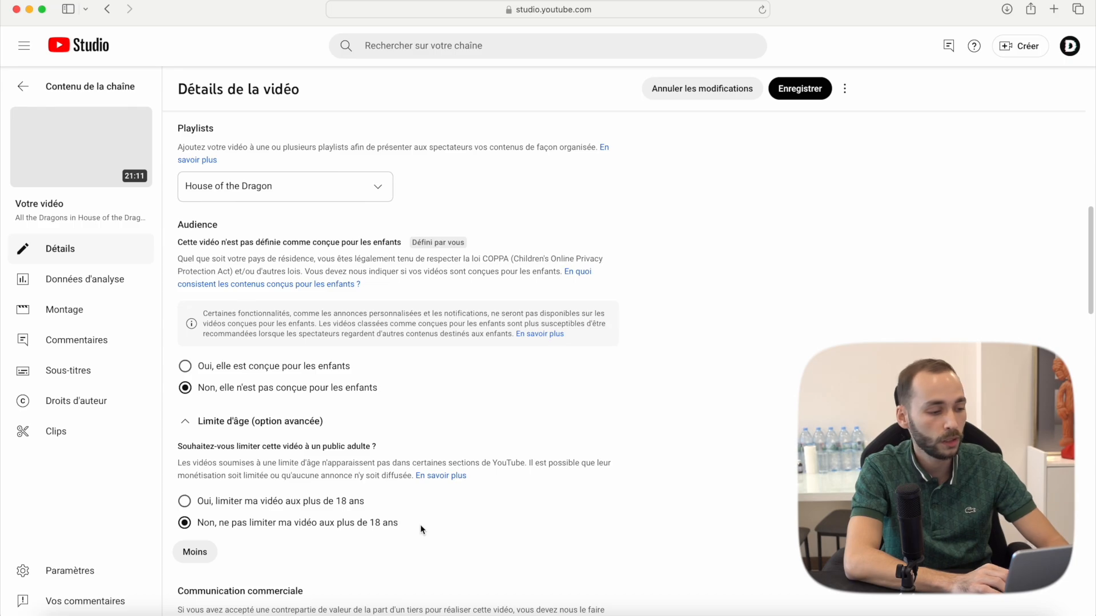
Answer "Non" to the altered content question in the video details
{"action": "scroll", "coordinate": [420, 528], "scroll_direction": "down", "scroll_amount": 5}
{"action": "scroll", "coordinate": [420, 525], "scroll_direction": "down", "scroll_amount": 2}
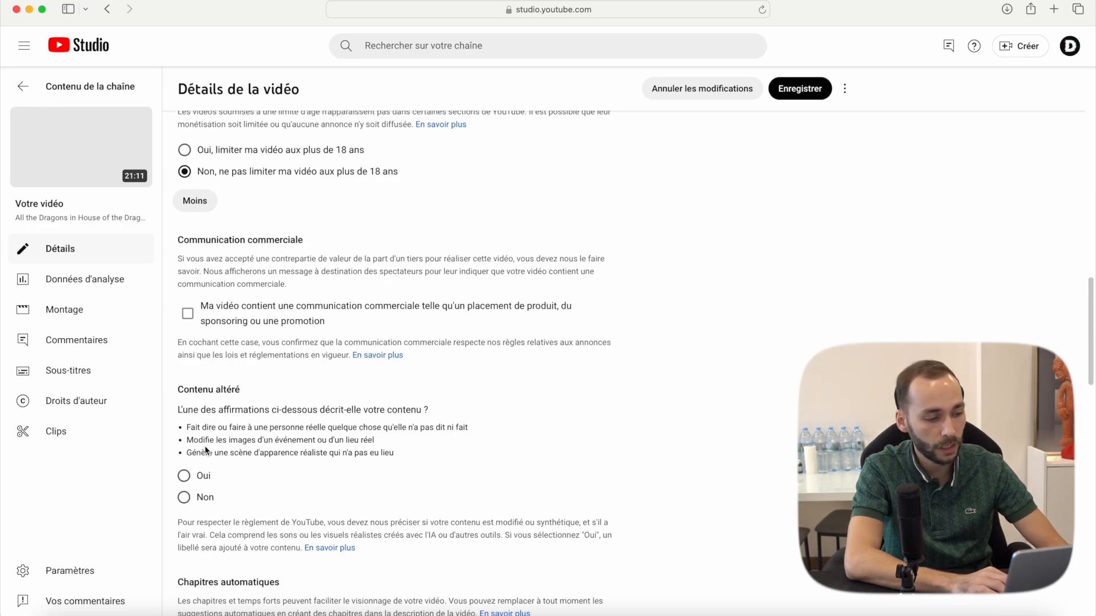
{"action": "left_click", "coordinate": [188, 497]}
Switch the option to publish to the subscriptions feed and notify subscribers off and back on
{"action": "scroll", "coordinate": [299, 502], "scroll_direction": "down", "scroll_amount": 3}
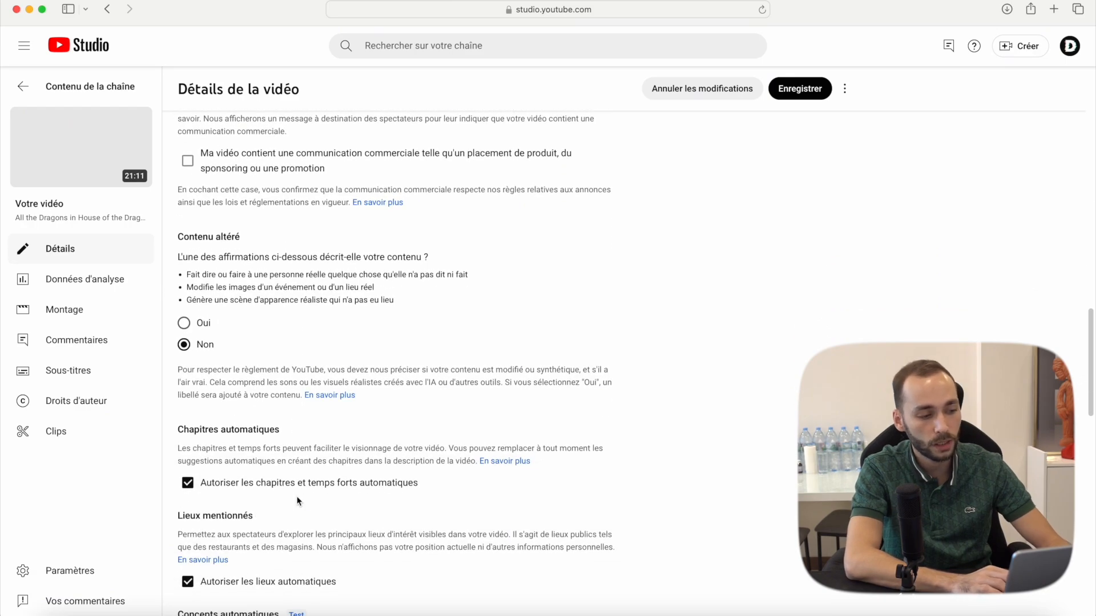
{"action": "scroll", "coordinate": [298, 502], "scroll_direction": "down", "scroll_amount": 2}
{"action": "scroll", "coordinate": [297, 501], "scroll_direction": "down", "scroll_amount": 2}
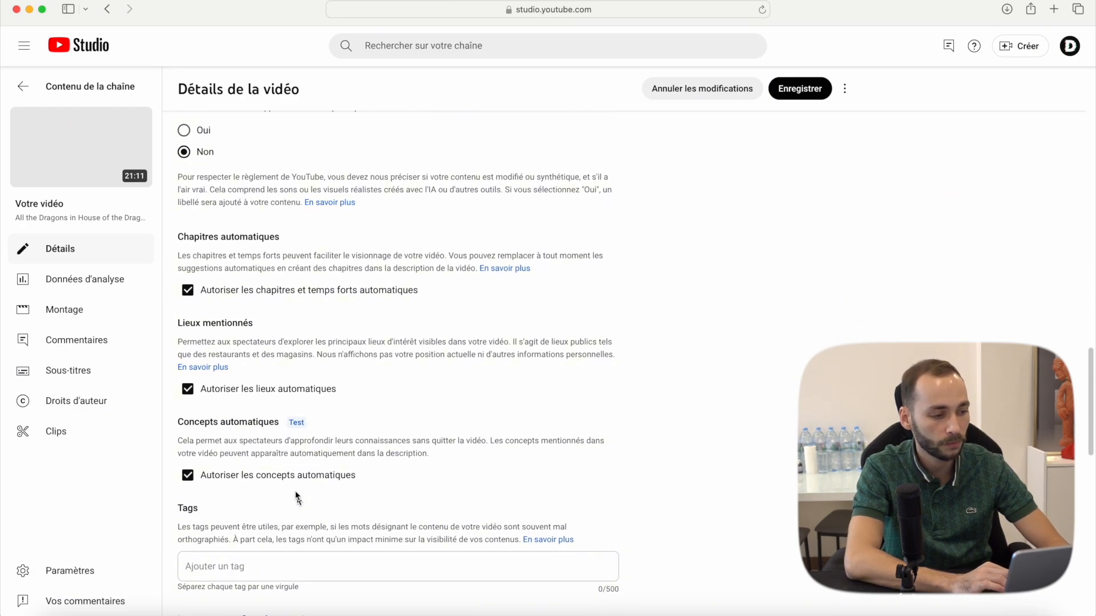
{"action": "scroll", "coordinate": [227, 432], "scroll_direction": "down", "scroll_amount": 6}
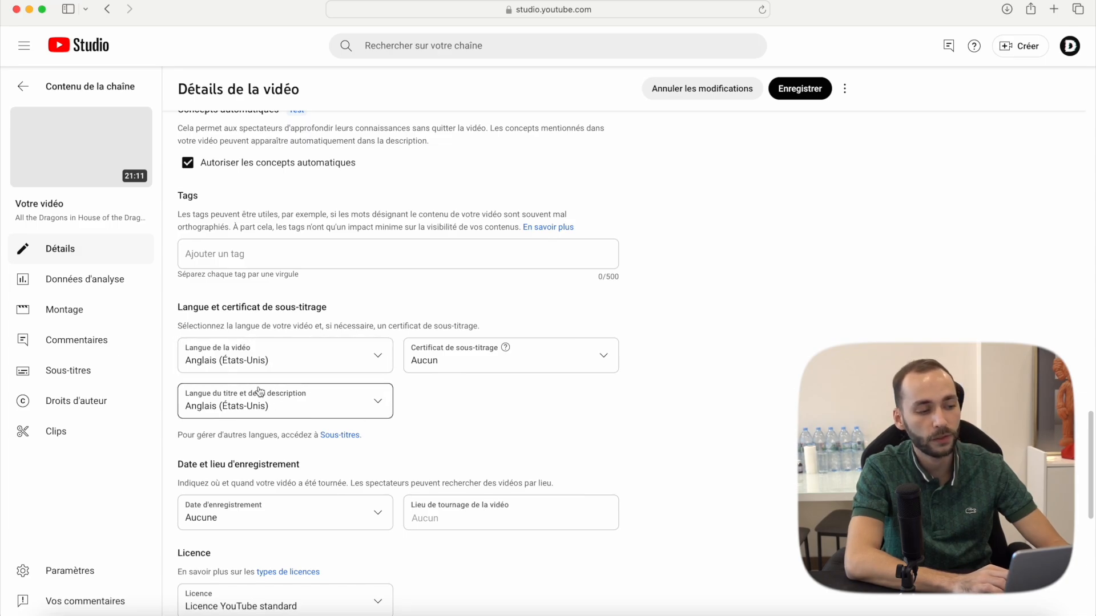
{"action": "scroll", "coordinate": [252, 410], "scroll_direction": "down", "scroll_amount": 2}
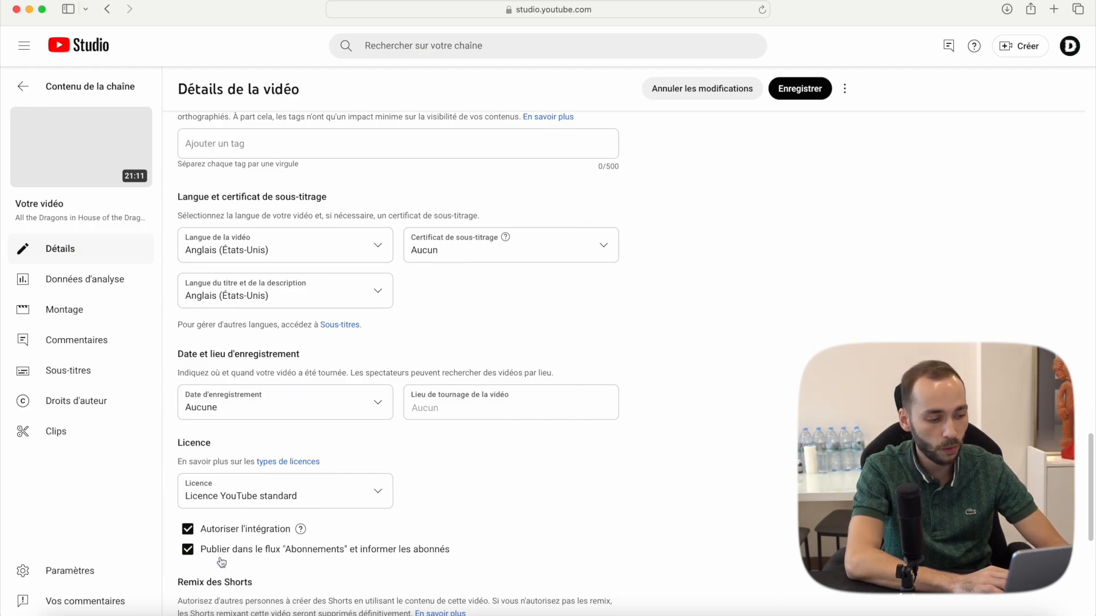
{"action": "left_click", "coordinate": [188, 551]}
{"action": "left_click", "coordinate": [188, 551]}
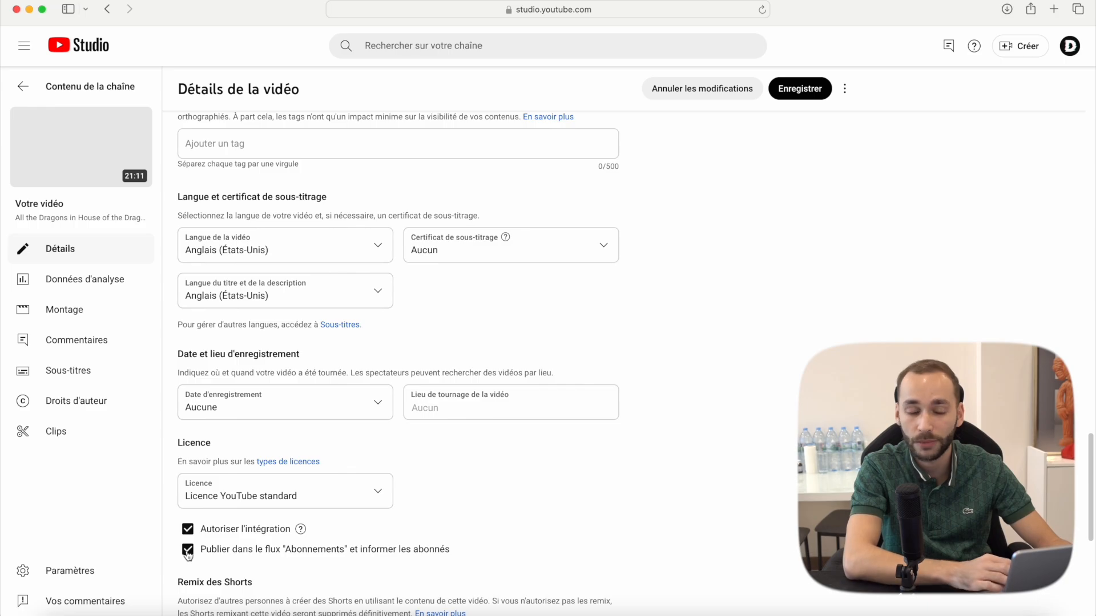
{"action": "left_click", "coordinate": [189, 552]}
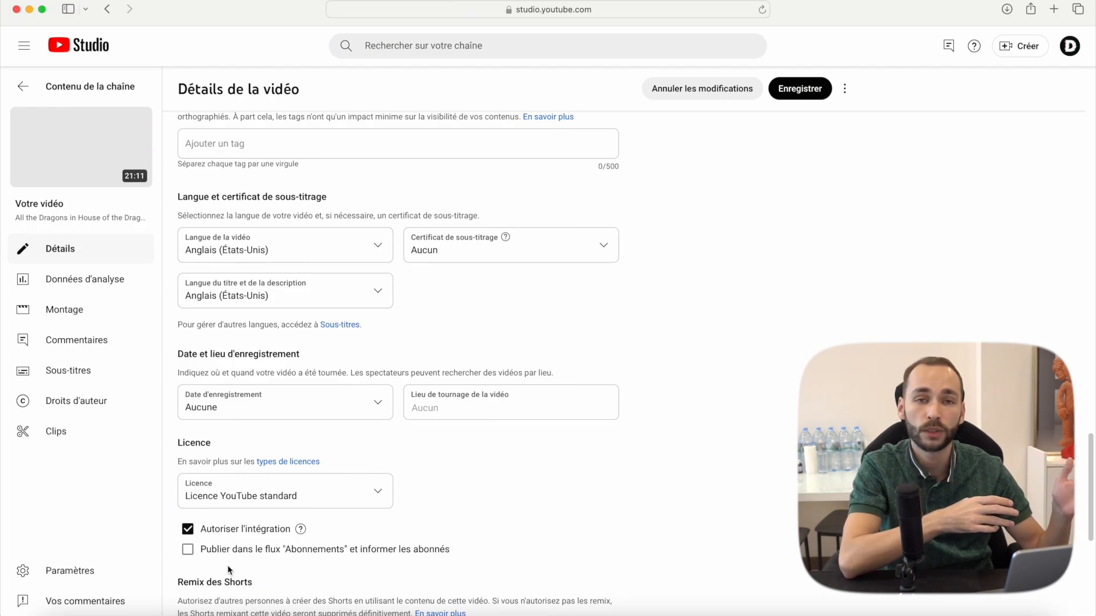
{"action": "left_click", "coordinate": [201, 551]}
{"action": "scroll", "coordinate": [201, 552], "scroll_direction": "down", "scroll_amount": 7}
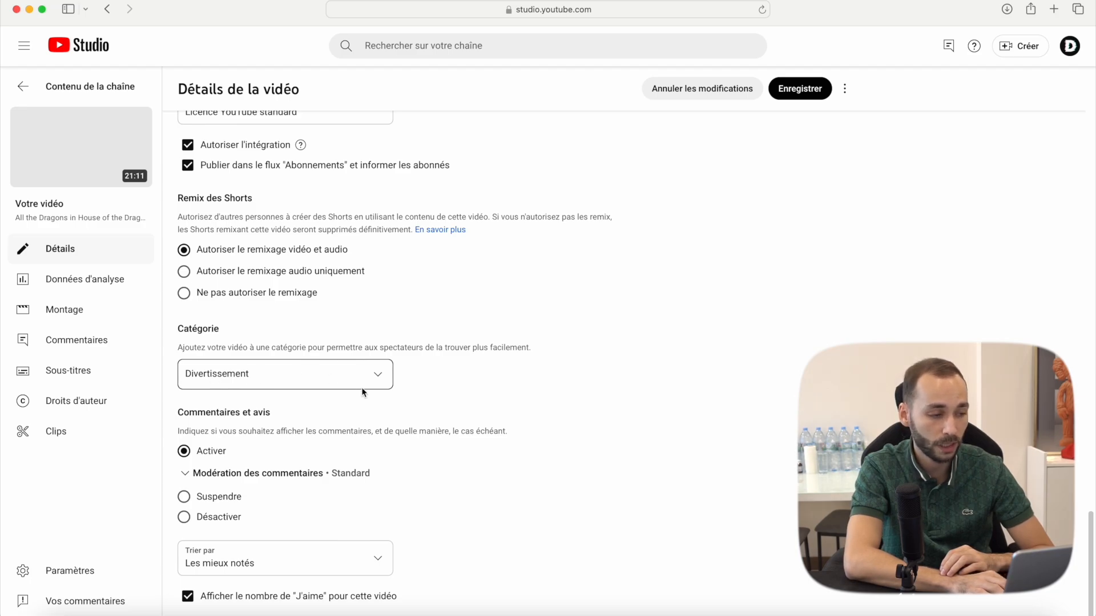
Make the video's tags field active, and look up related keywords for "house of the dragon" in vidIQ, sorted by score
{"action": "scroll", "coordinate": [362, 391], "scroll_direction": "up", "scroll_amount": 10}
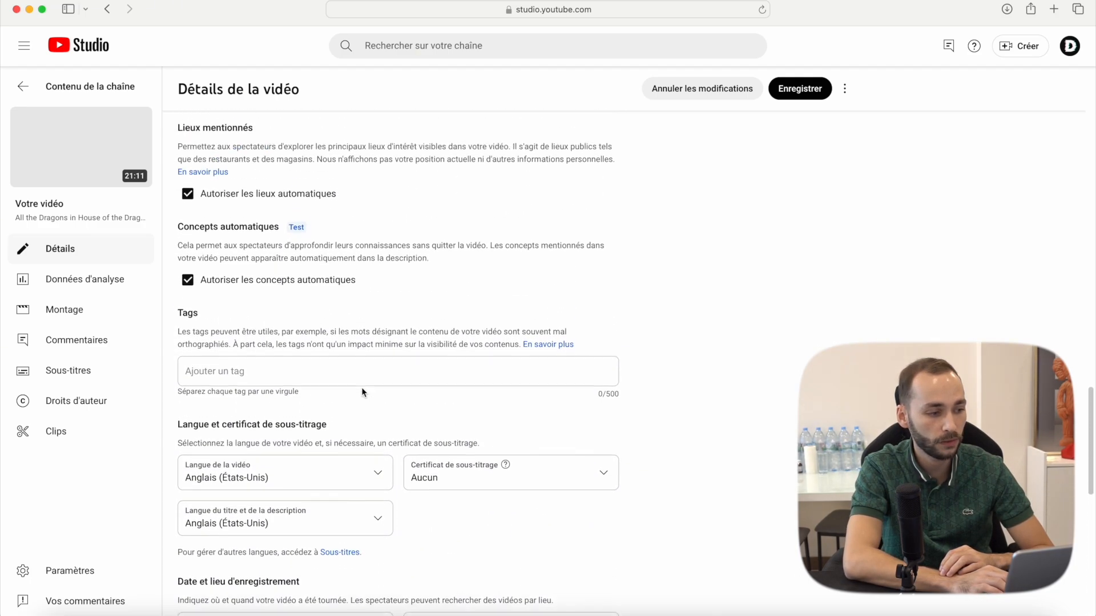
{"action": "scroll", "coordinate": [361, 387], "scroll_direction": "up", "scroll_amount": 1}
{"action": "left_click", "coordinate": [347, 396]}
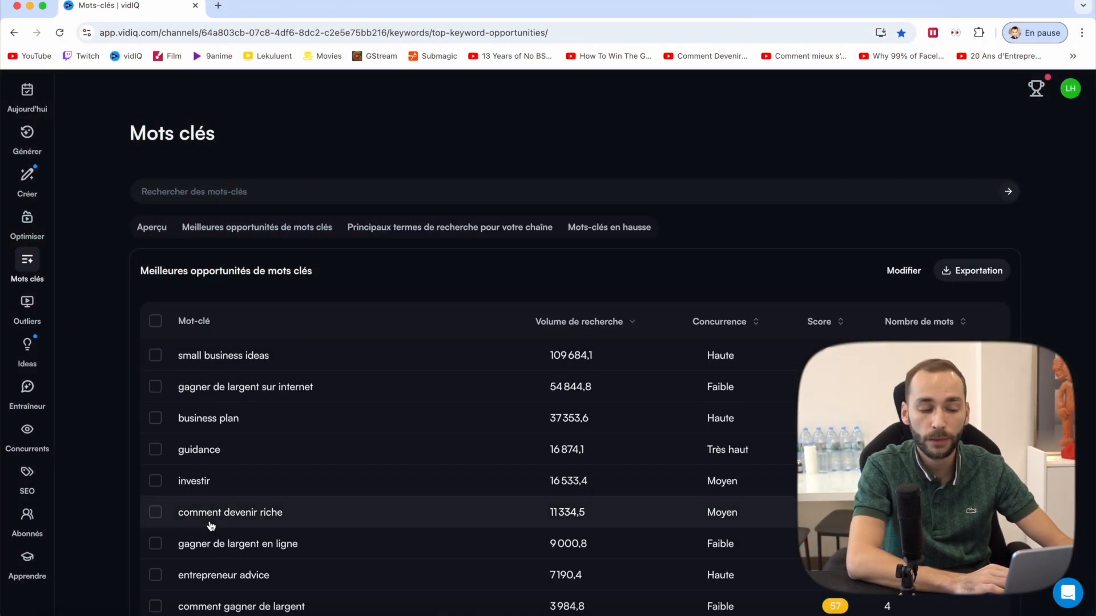
{"action": "left_click", "coordinate": [227, 191]}
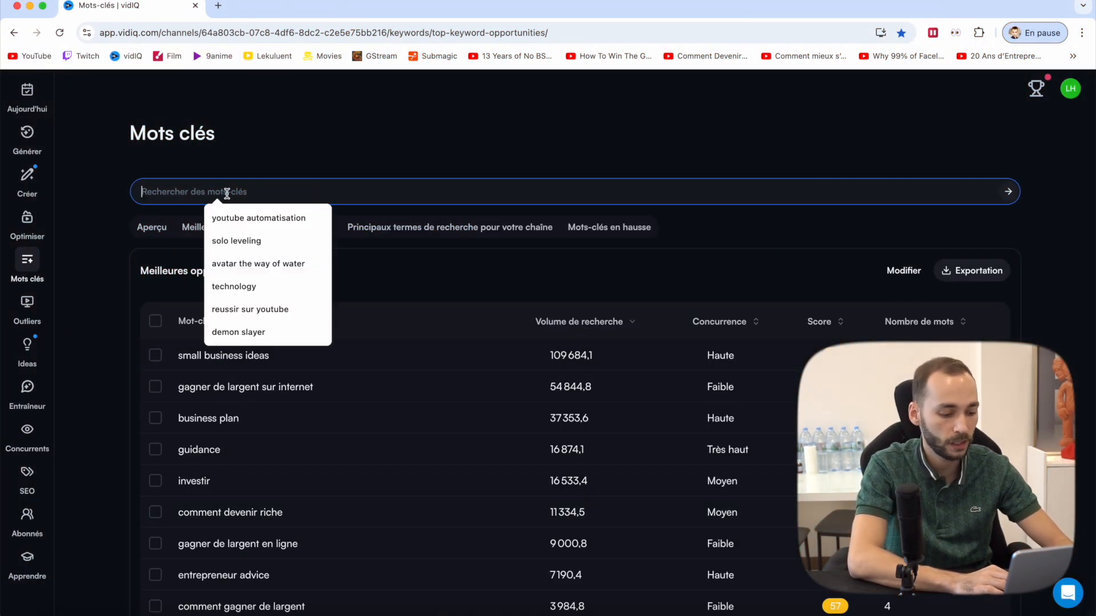
{"action": "type", "text": "House of the dragon"}
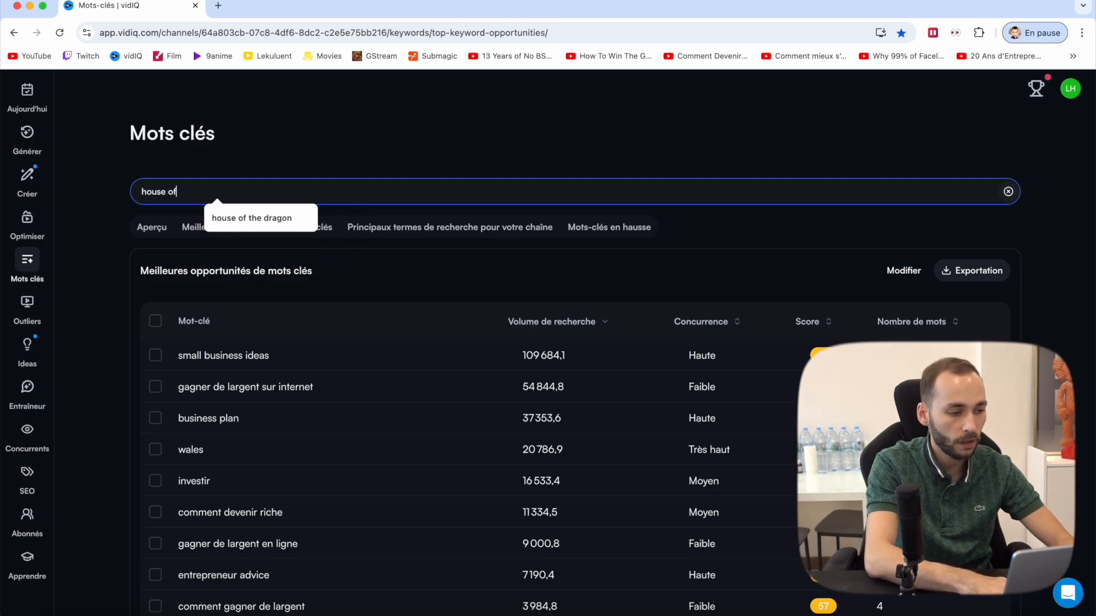
{"action": "key", "text": "Return"}
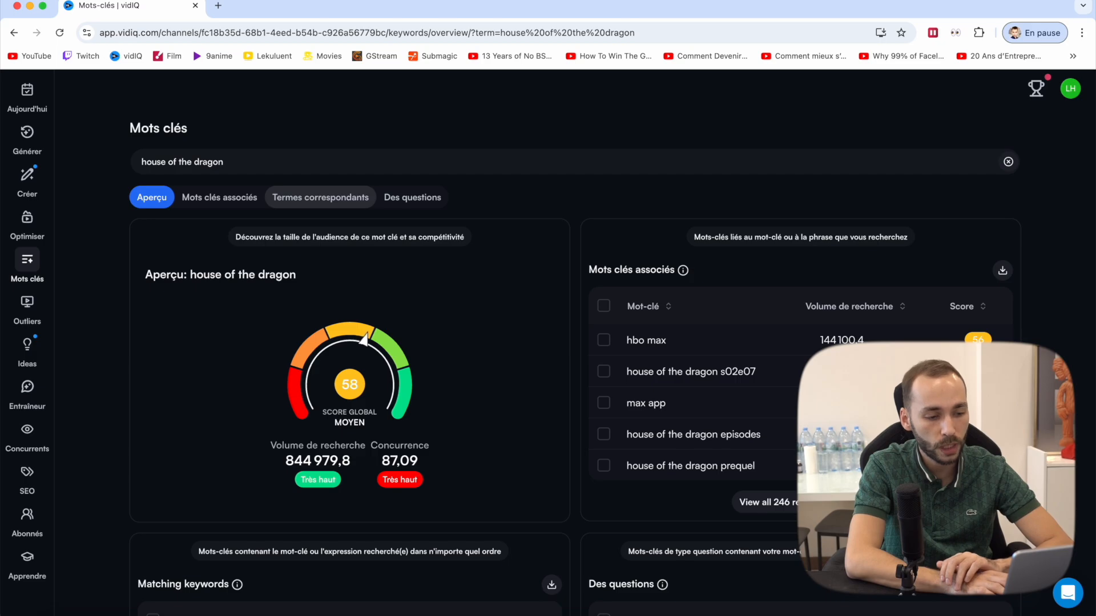
{"action": "left_click", "coordinate": [233, 200]}
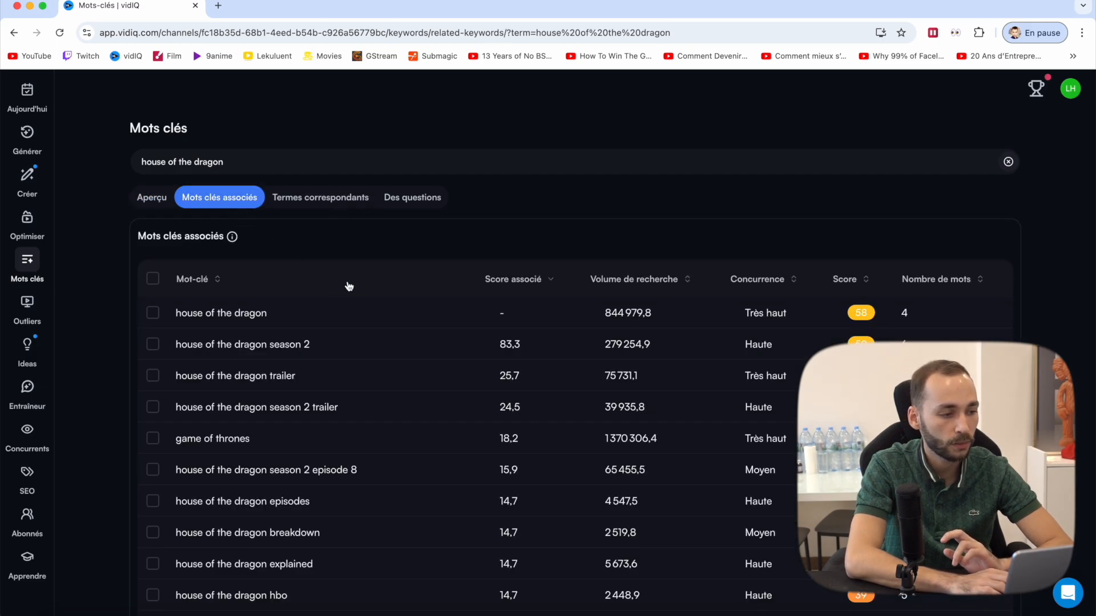
{"action": "left_click", "coordinate": [843, 284]}
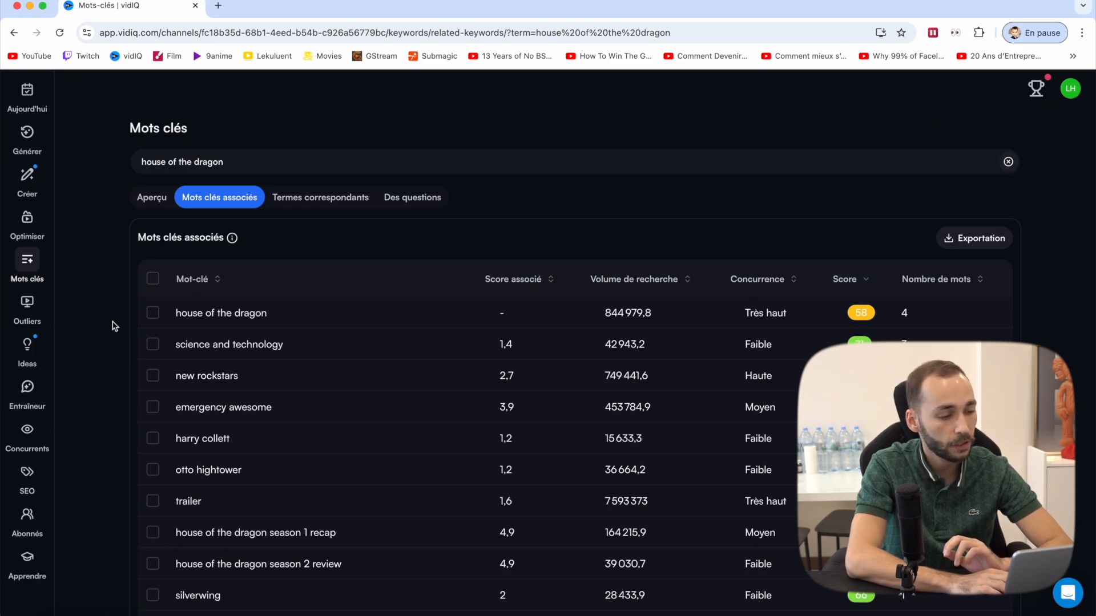
Copy the keywords house of the dragon, silverwing, hugh hammer, movies, vermithor and seasmoke into the video's tags in YouTube Studio
{"action": "left_click", "coordinate": [152, 314]}
{"action": "scroll", "coordinate": [151, 319], "scroll_direction": "down", "scroll_amount": 2}
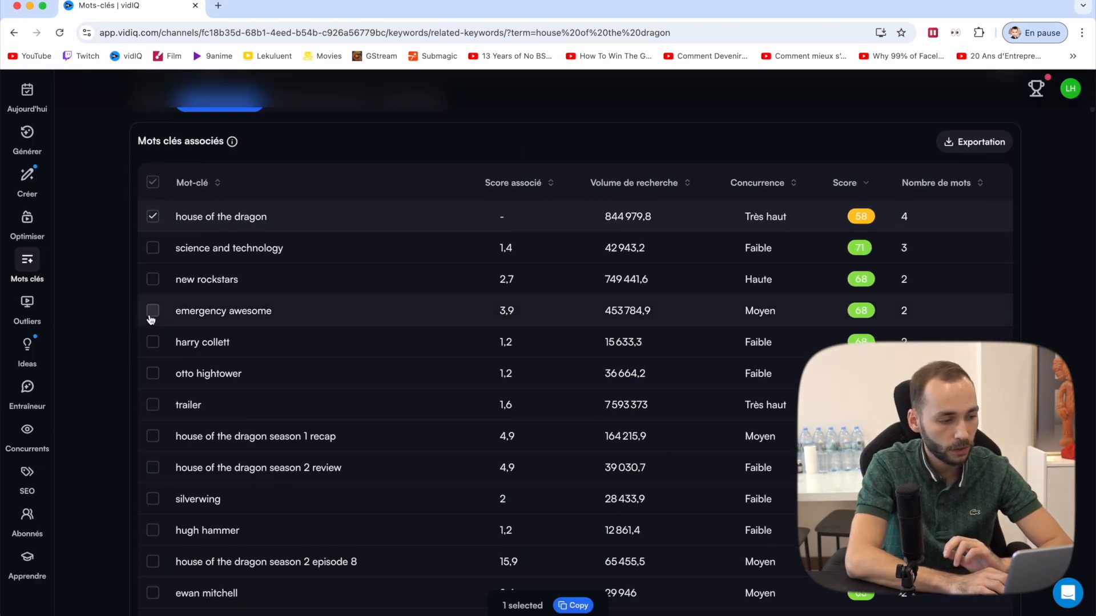
{"action": "scroll", "coordinate": [143, 340], "scroll_direction": "down", "scroll_amount": 2}
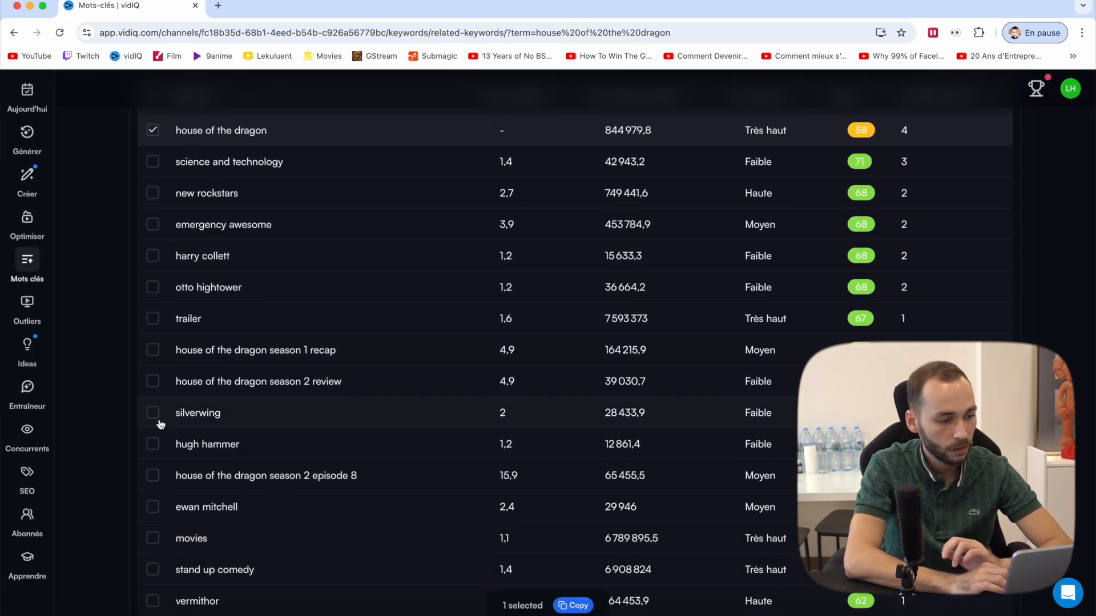
{"action": "left_click", "coordinate": [152, 412]}
{"action": "left_click", "coordinate": [153, 444]}
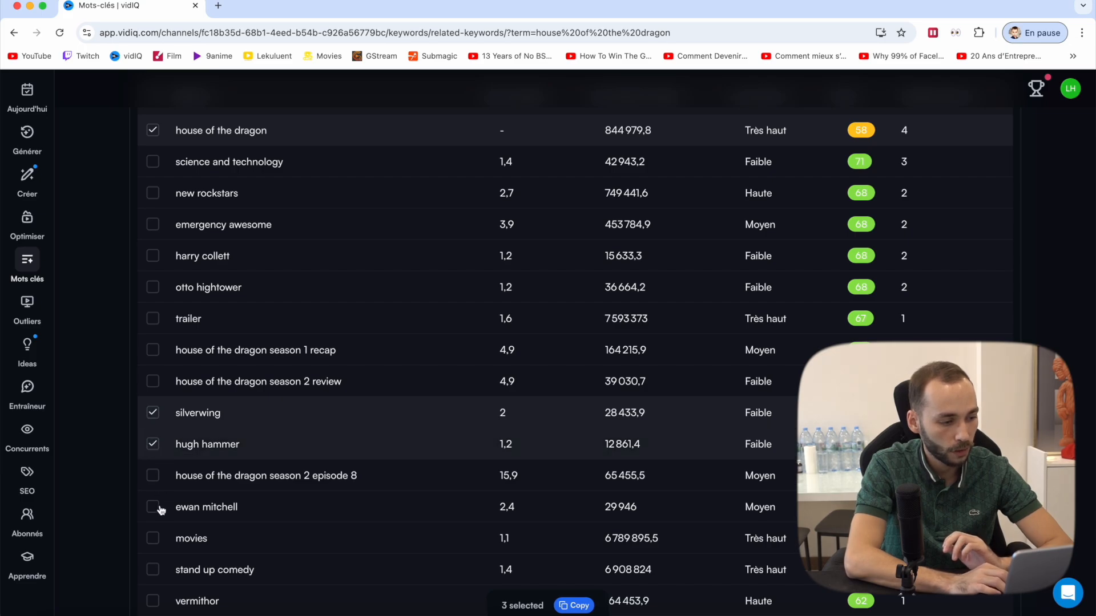
{"action": "left_click", "coordinate": [153, 538]}
{"action": "scroll", "coordinate": [155, 539], "scroll_direction": "down", "scroll_amount": 2}
{"action": "left_click", "coordinate": [152, 504]}
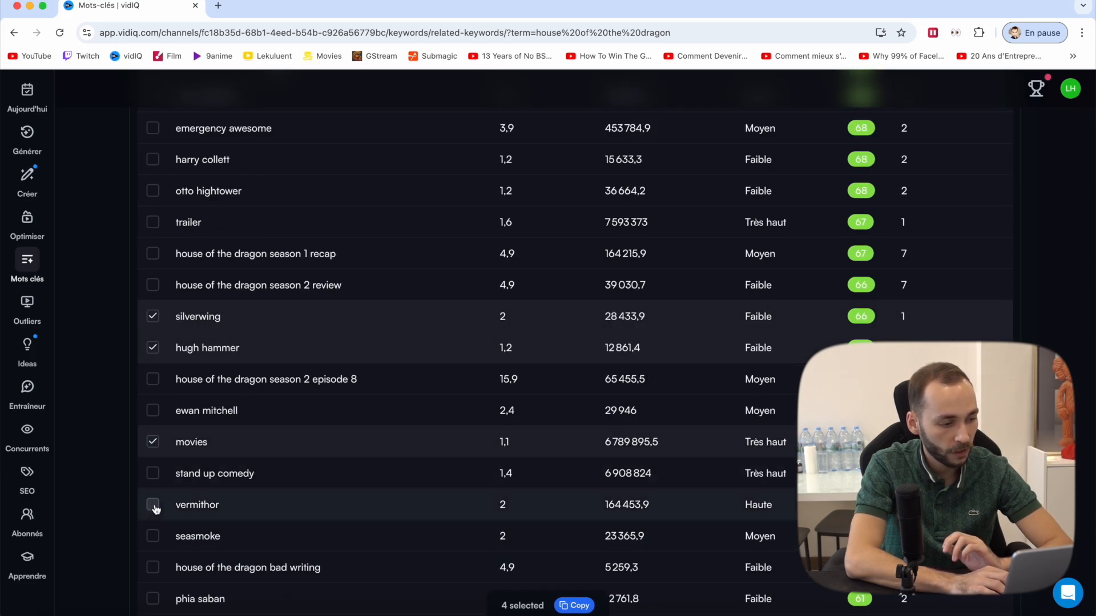
{"action": "left_click", "coordinate": [152, 536]}
{"action": "scroll", "coordinate": [153, 559], "scroll_direction": "down", "scroll_amount": 3}
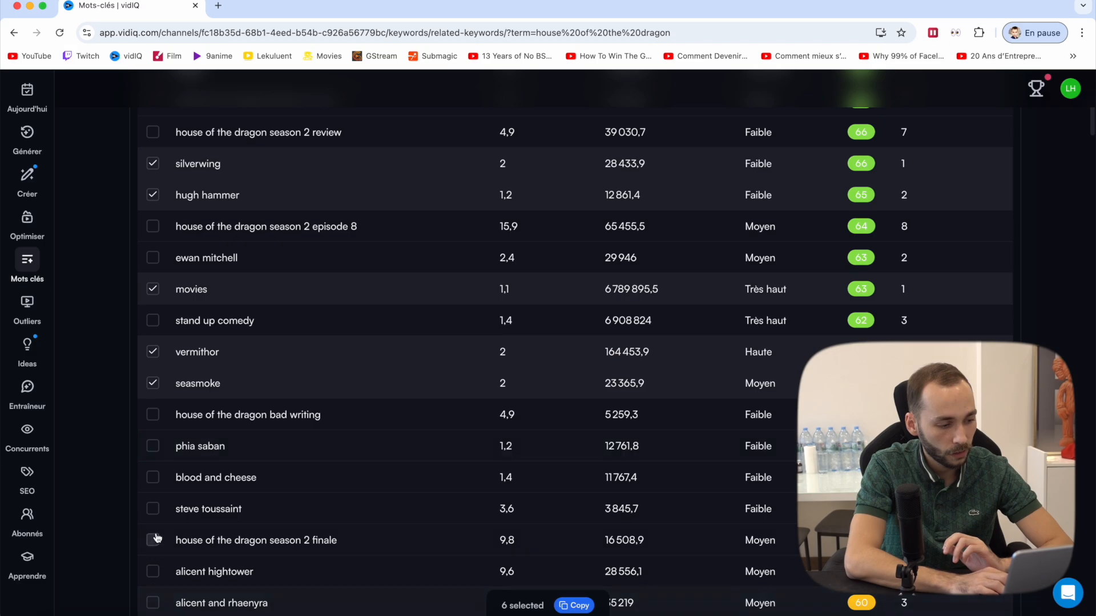
{"action": "scroll", "coordinate": [152, 516], "scroll_direction": "down", "scroll_amount": 3}
{"action": "scroll", "coordinate": [154, 518], "scroll_direction": "down", "scroll_amount": 1}
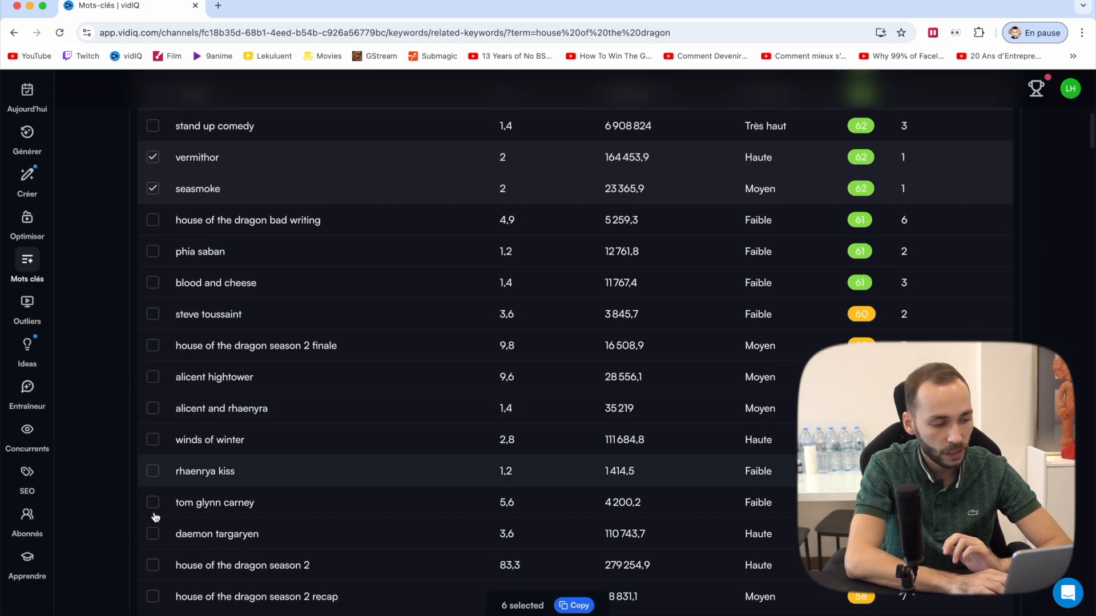
{"action": "left_click", "coordinate": [559, 607]}
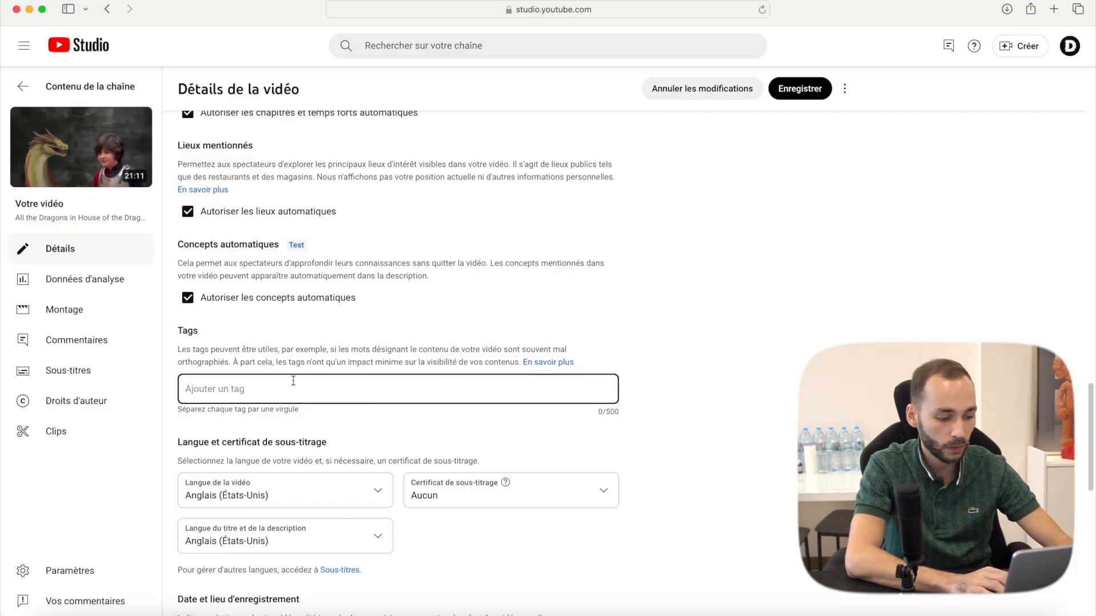
{"action": "key", "text": "super+v"}
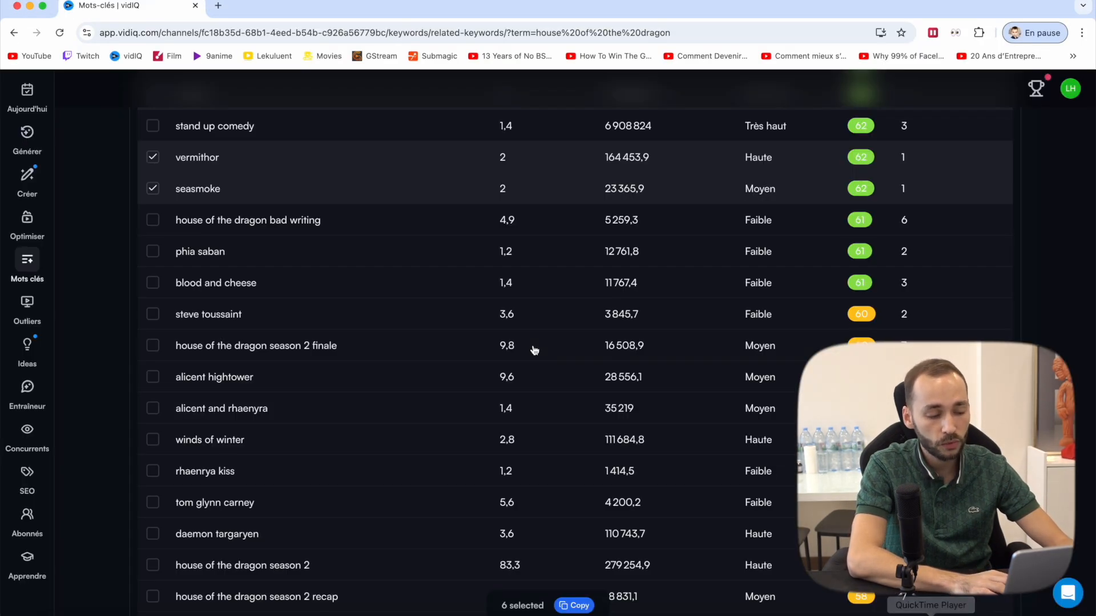
Return to vidIQ, search for "dragon house of the dragon" and sort its related keywords by score
{"action": "scroll", "coordinate": [534, 350], "scroll_direction": "up", "scroll_amount": 10}
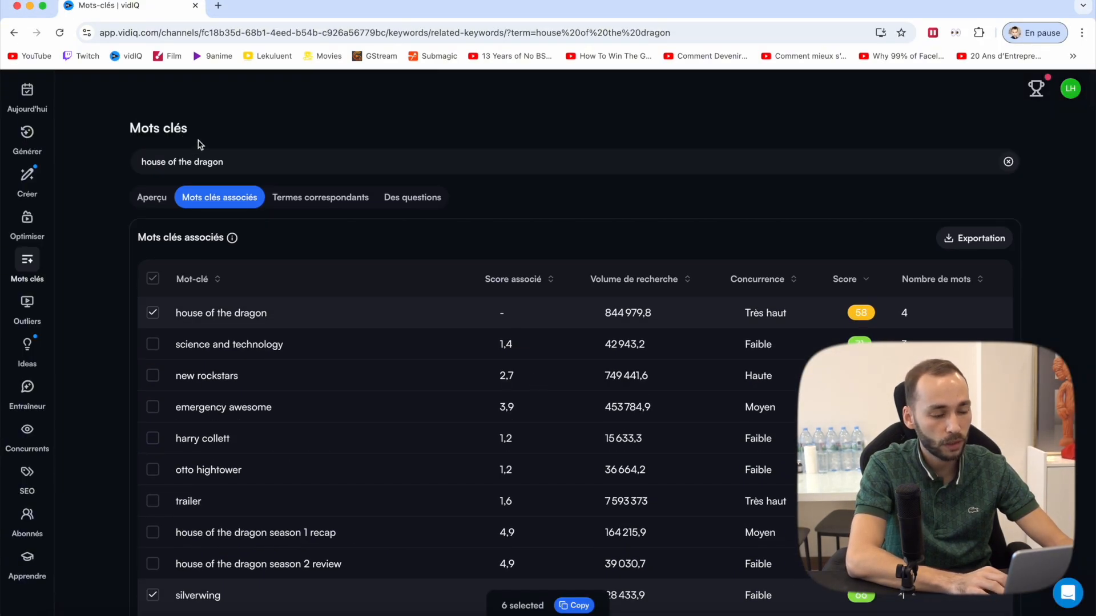
{"action": "left_click_drag", "start_coordinate": [254, 159], "coordinate": [102, 158]}
{"action": "type", "text": "dr"}
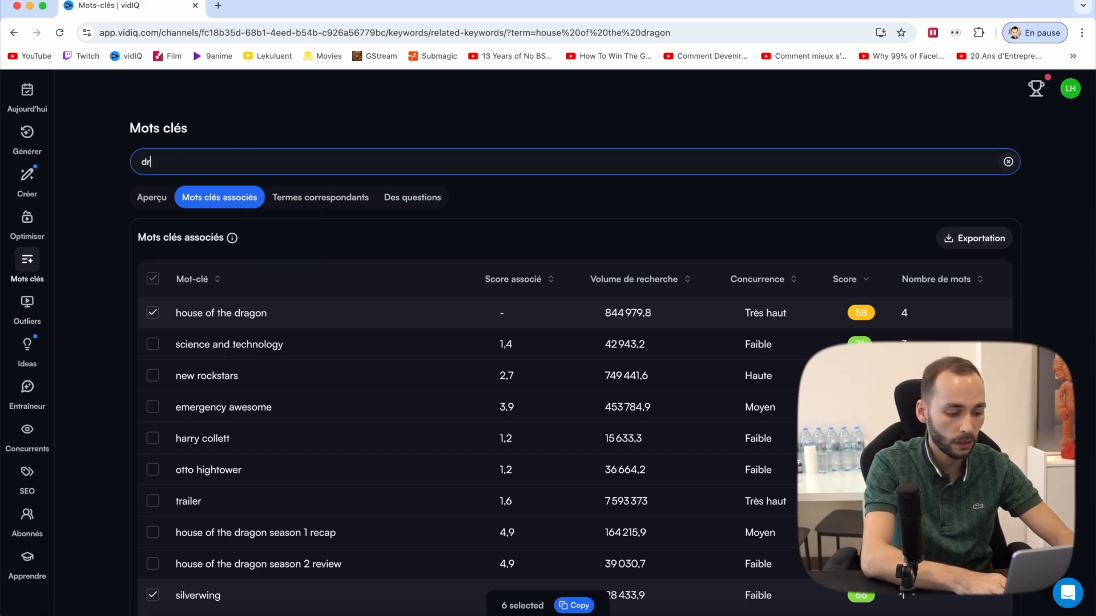
{"action": "type", "text": "agon house od the dragon"}
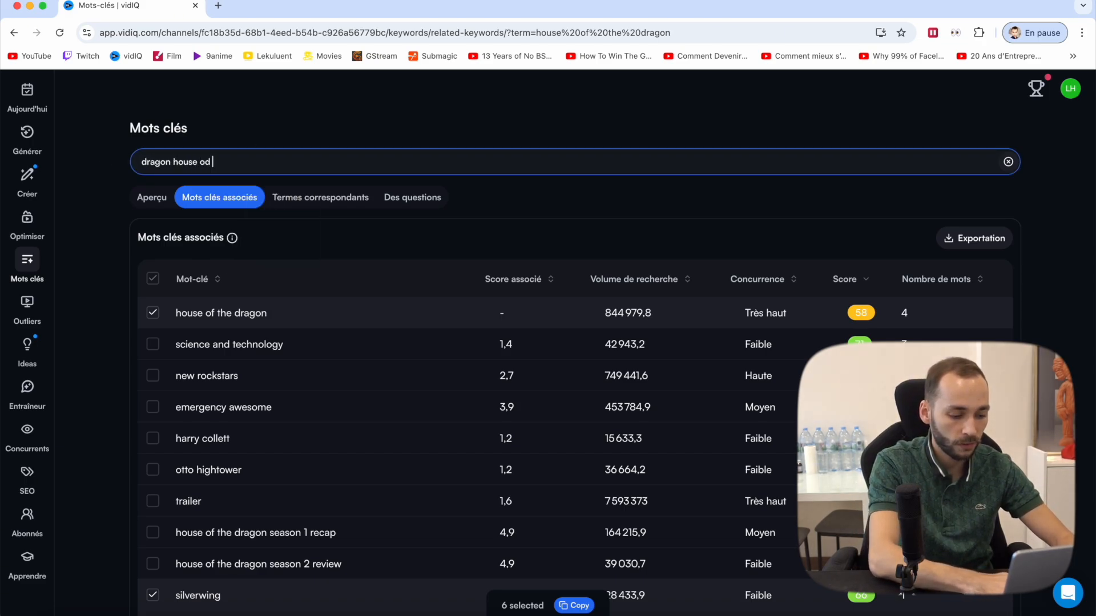
{"action": "left_click", "coordinate": [211, 163]}
{"action": "key", "text": "BackSpace"}
{"action": "type", "text": "f"}
{"action": "key", "text": "Return"}
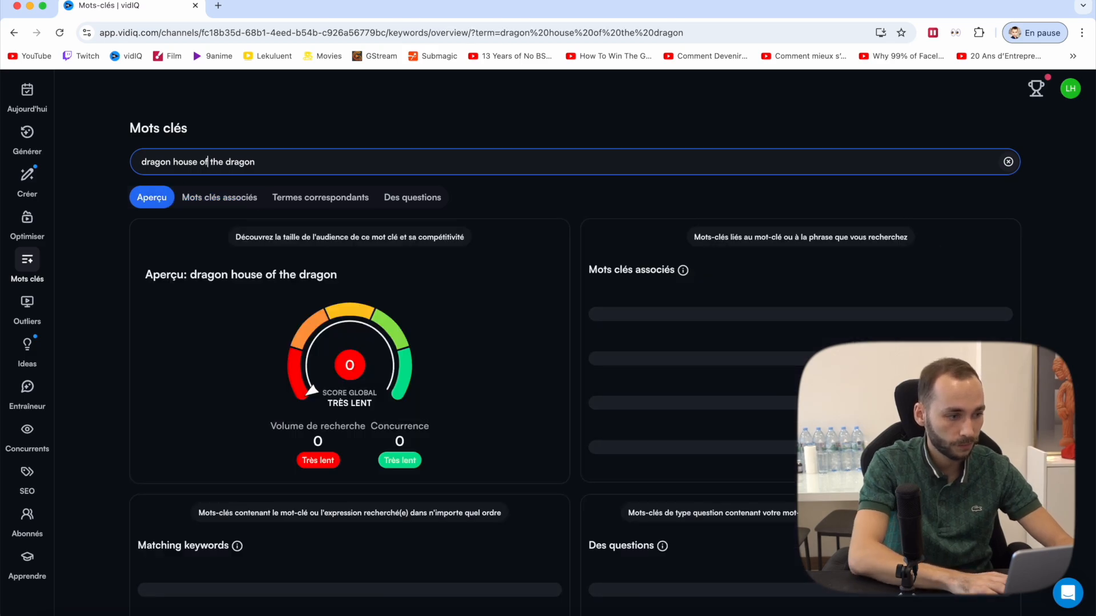
{"action": "left_click", "coordinate": [249, 193]}
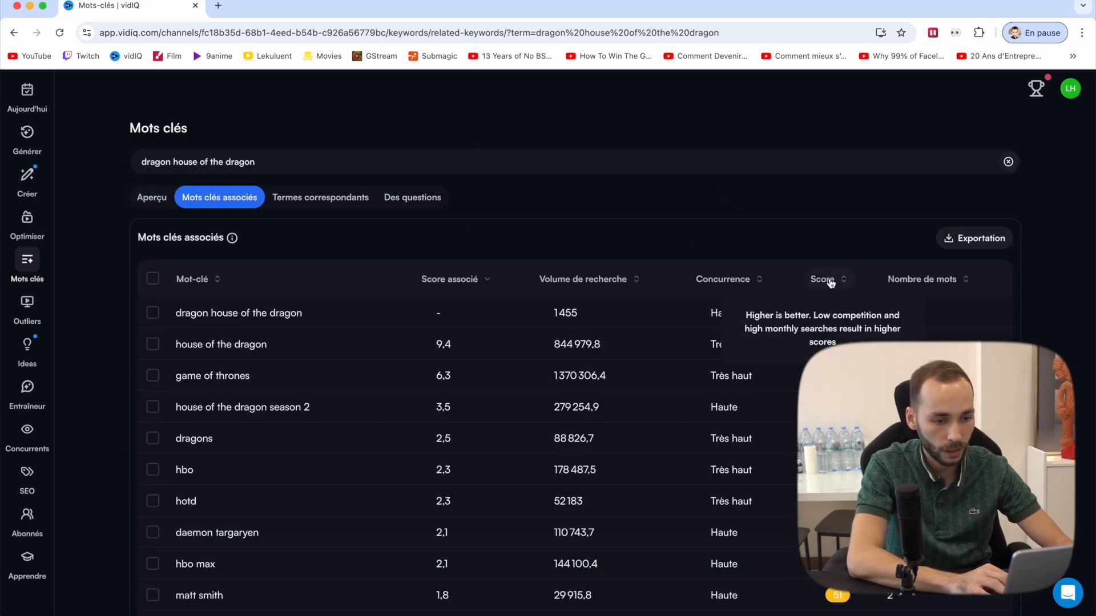
{"action": "left_click", "coordinate": [824, 279]}
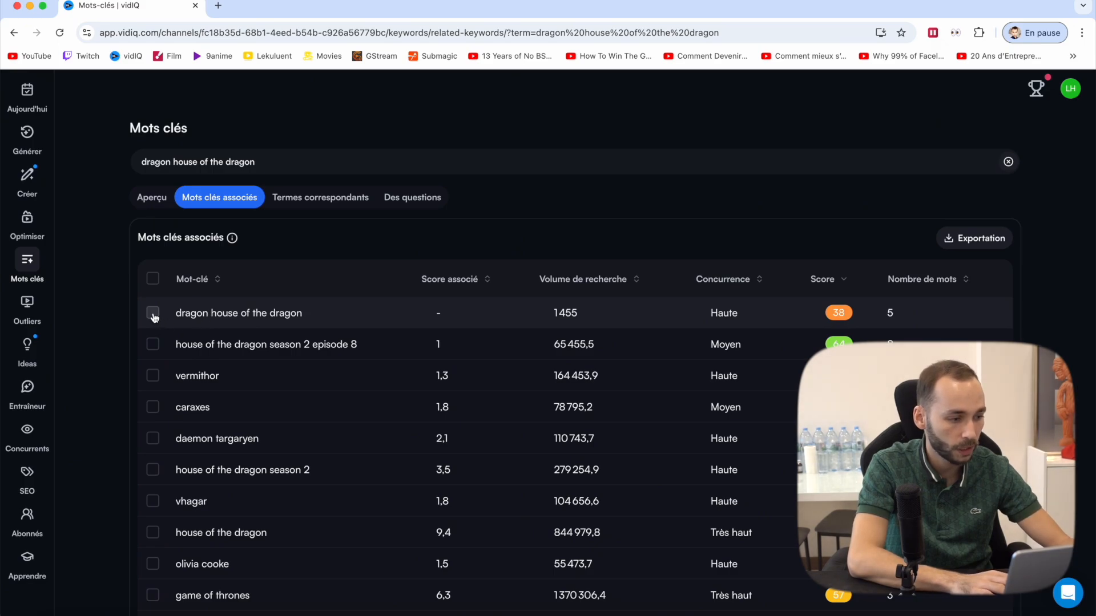
Add the vidIQ keywords dragon house of the dragon, caraxes, daemon targaryen, vhagar and game of thrones, plus "disorder", to the video's tags
{"action": "left_click", "coordinate": [152, 313]}
{"action": "left_click", "coordinate": [152, 406]}
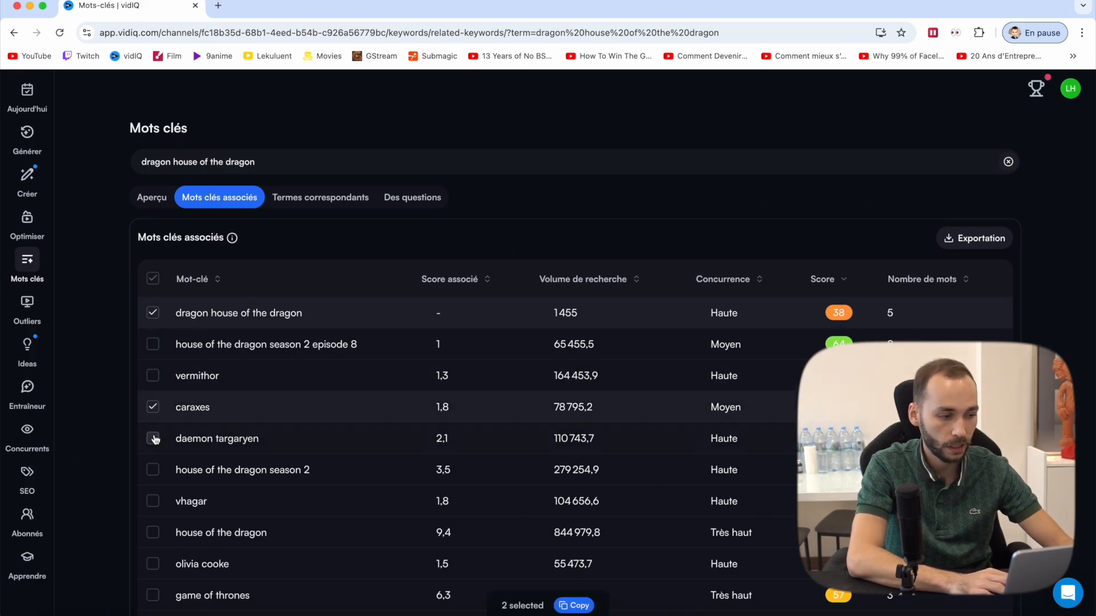
{"action": "left_click", "coordinate": [153, 438]}
{"action": "left_click", "coordinate": [152, 501]}
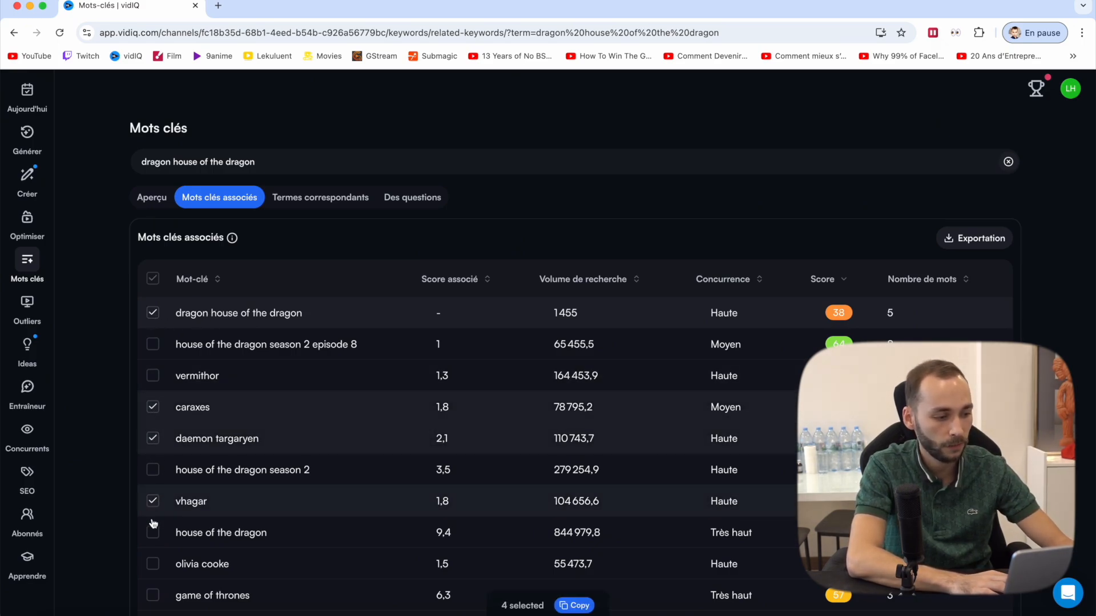
{"action": "left_click", "coordinate": [152, 596]}
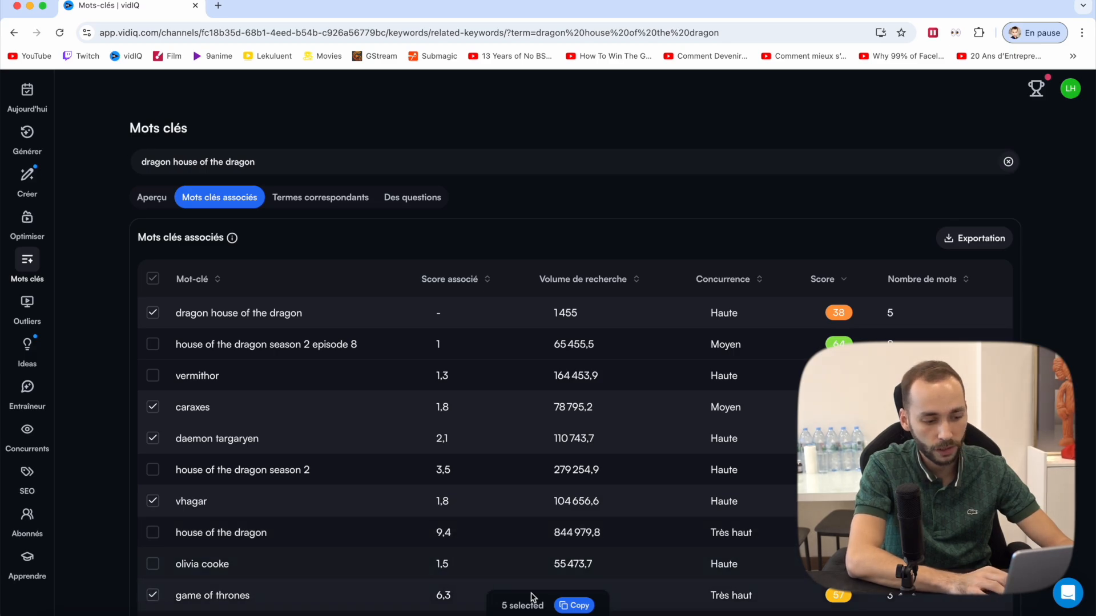
{"action": "left_click", "coordinate": [574, 605]}
{"action": "left_click", "coordinate": [188, 614]}
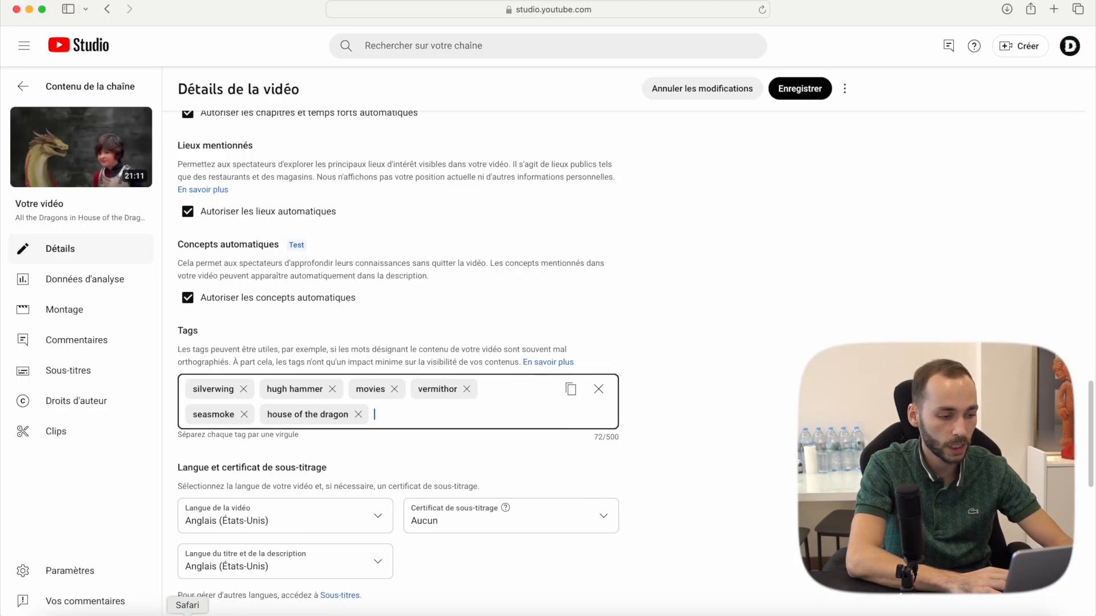
{"action": "key", "text": "super+v"}
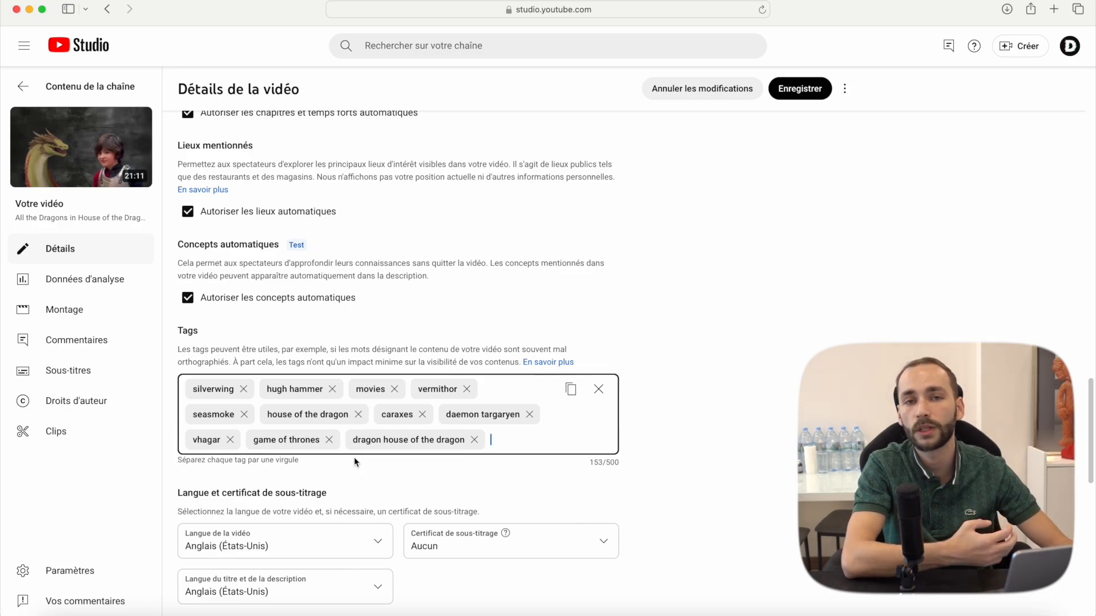
{"action": "type", "text": "disorder,"}
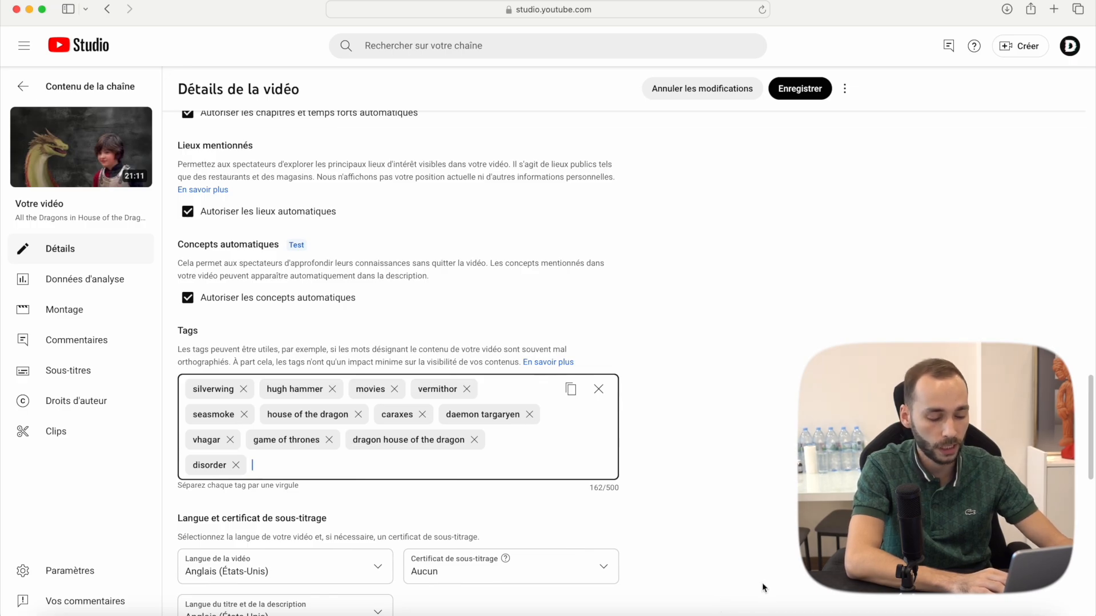
Copy the channel tag list from the Trello card "tags de chaîne Disorder" into the video's tags in YouTube Studio
{"action": "left_click", "coordinate": [741, 610]}
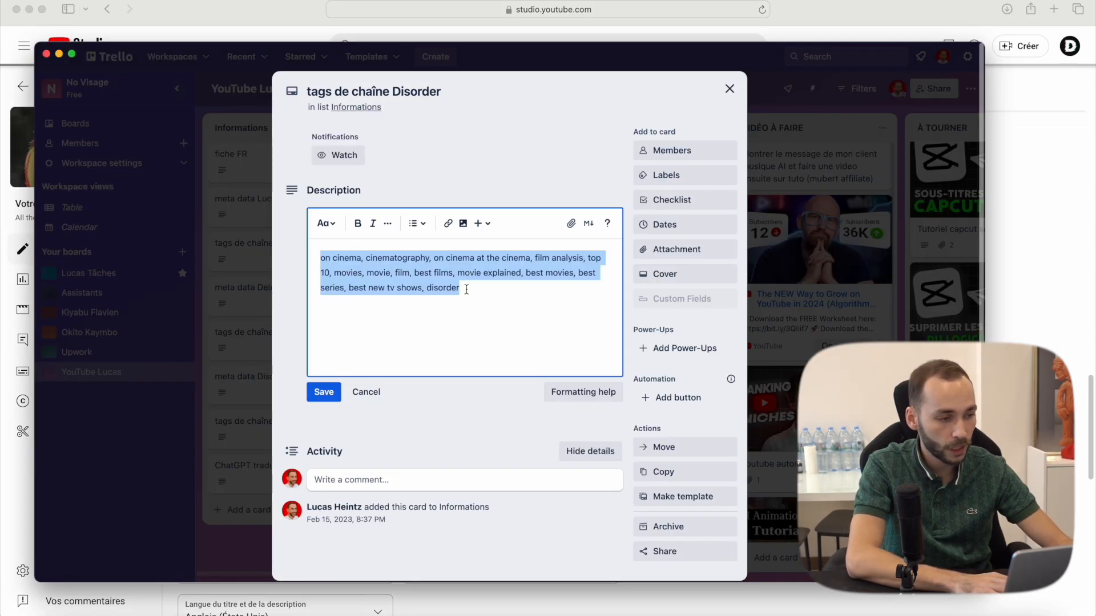
{"action": "key", "text": "super+c"}
{"action": "key", "text": "super+Tab"}
{"action": "key", "text": "super+v"}
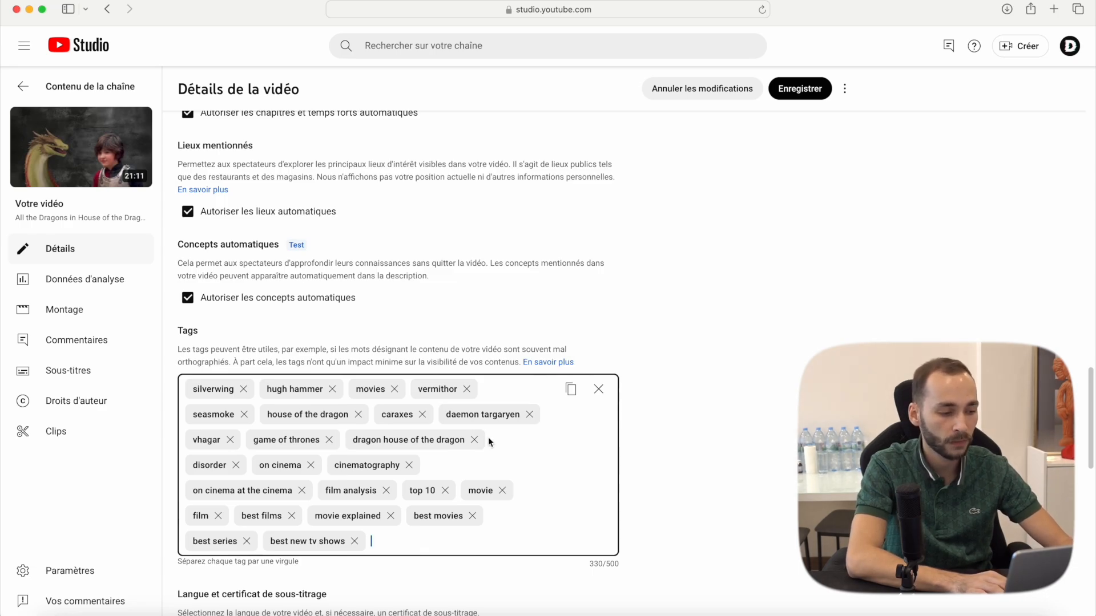
Copy the video's title "All the Dragons in House of the Dragon Explained" into its tags and save the video details
{"action": "scroll", "coordinate": [488, 437], "scroll_direction": "up", "scroll_amount": 20}
{"action": "left_click", "coordinate": [402, 137]}
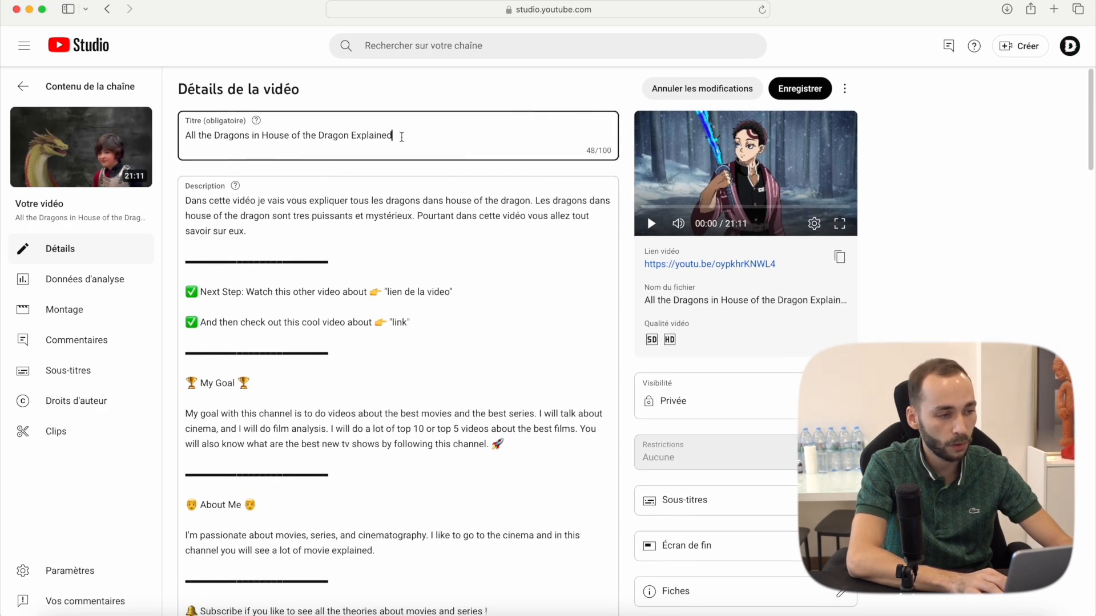
{"action": "key", "text": "super+a"}
{"action": "scroll", "coordinate": [447, 288], "scroll_direction": "down", "scroll_amount": 20}
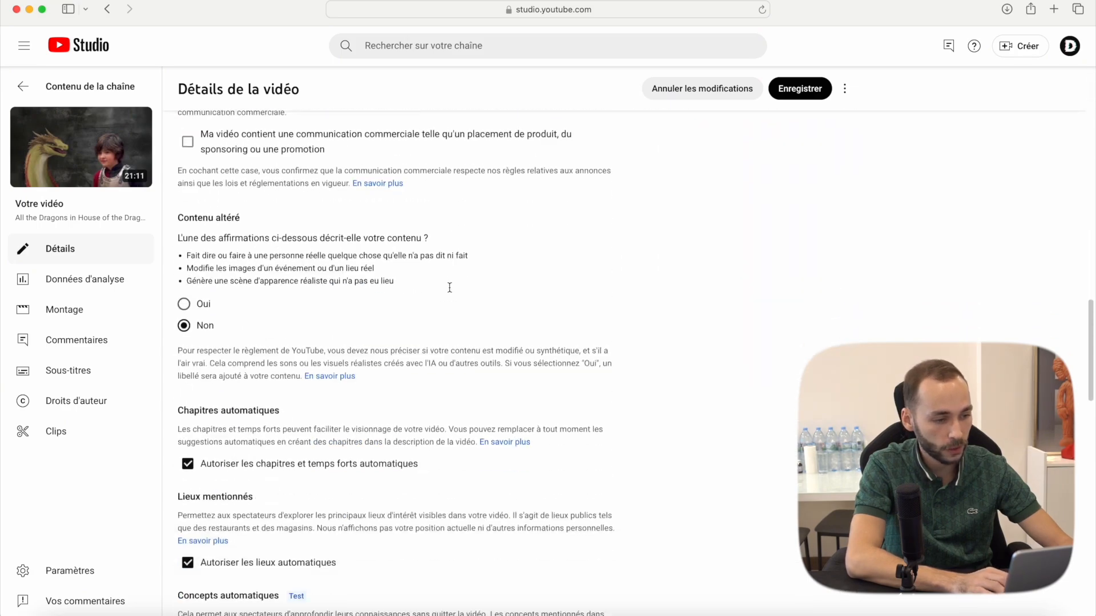
{"action": "left_click", "coordinate": [409, 556]}
{"action": "key", "text": "super+v"}
{"action": "scroll", "coordinate": [409, 560], "scroll_direction": "down", "scroll_amount": 2}
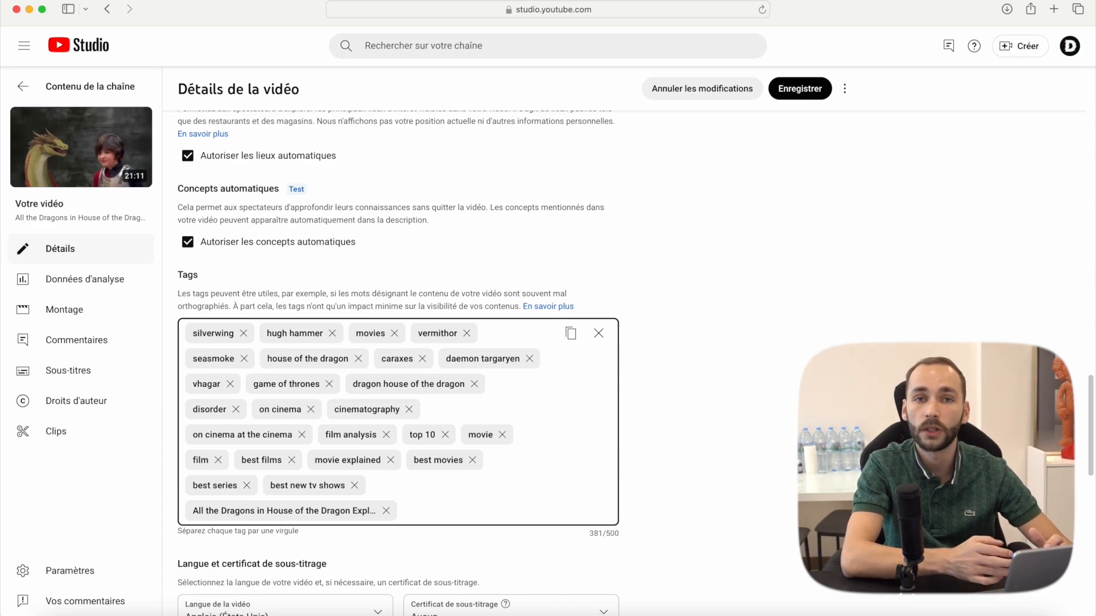
{"action": "left_click", "coordinate": [808, 93]}
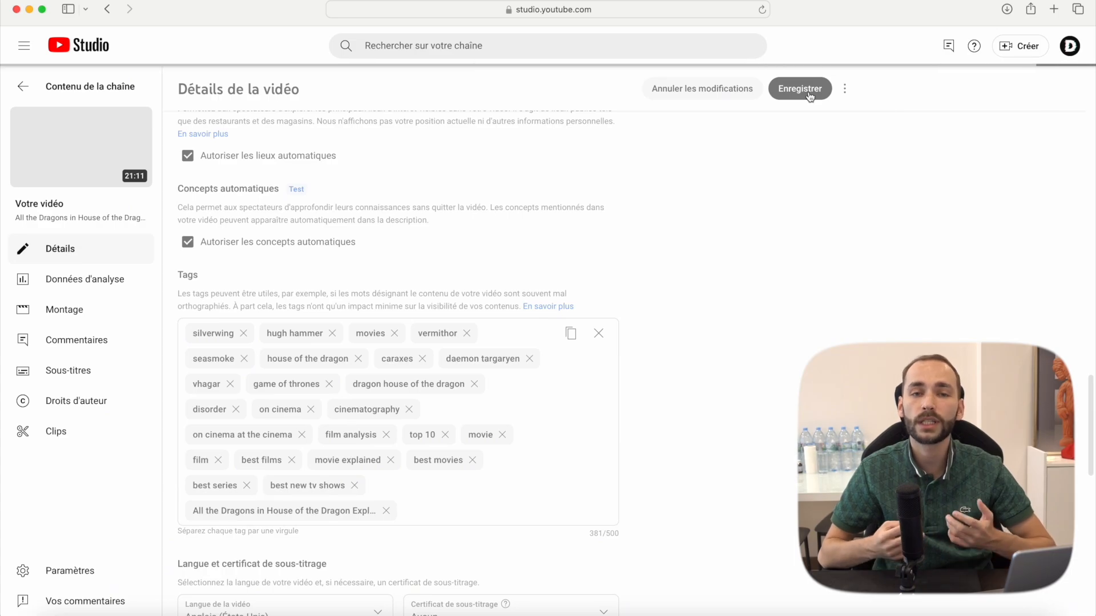
Open the Pokémon video's monetization settings, inspect its mid-roll ad break placements along the timeline, and leave without changes
{"action": "left_click", "coordinate": [100, 400]}
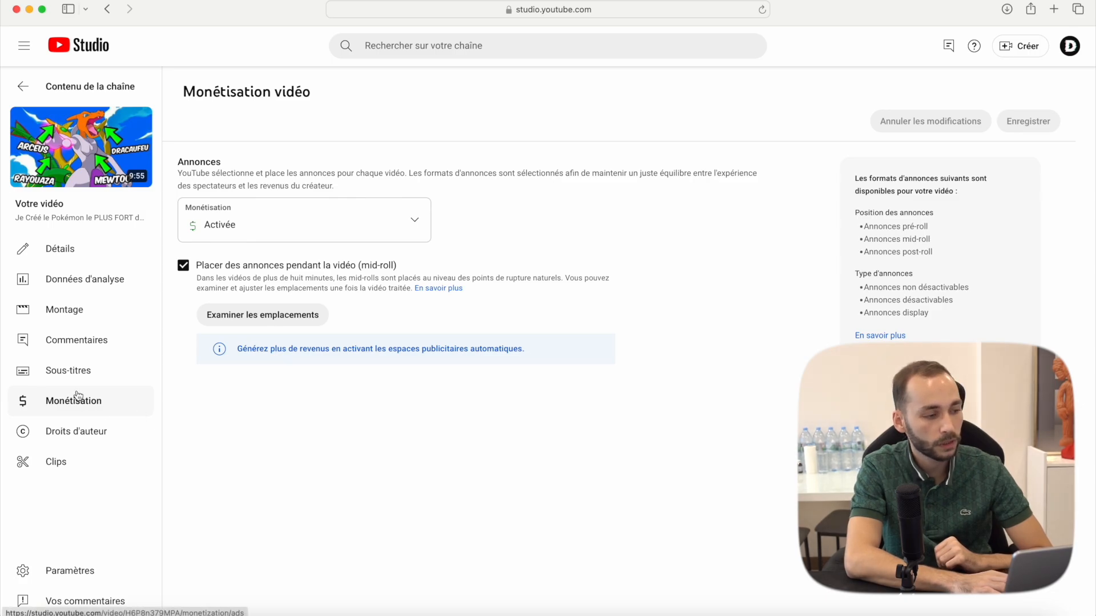
{"action": "left_click", "coordinate": [257, 321]}
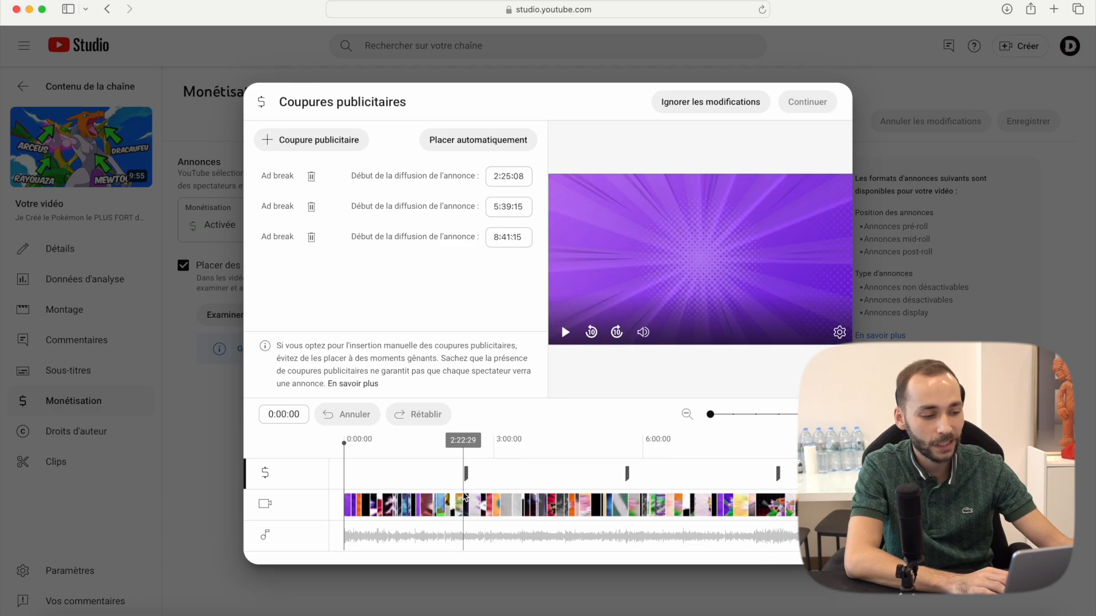
{"action": "left_click", "coordinate": [463, 495]}
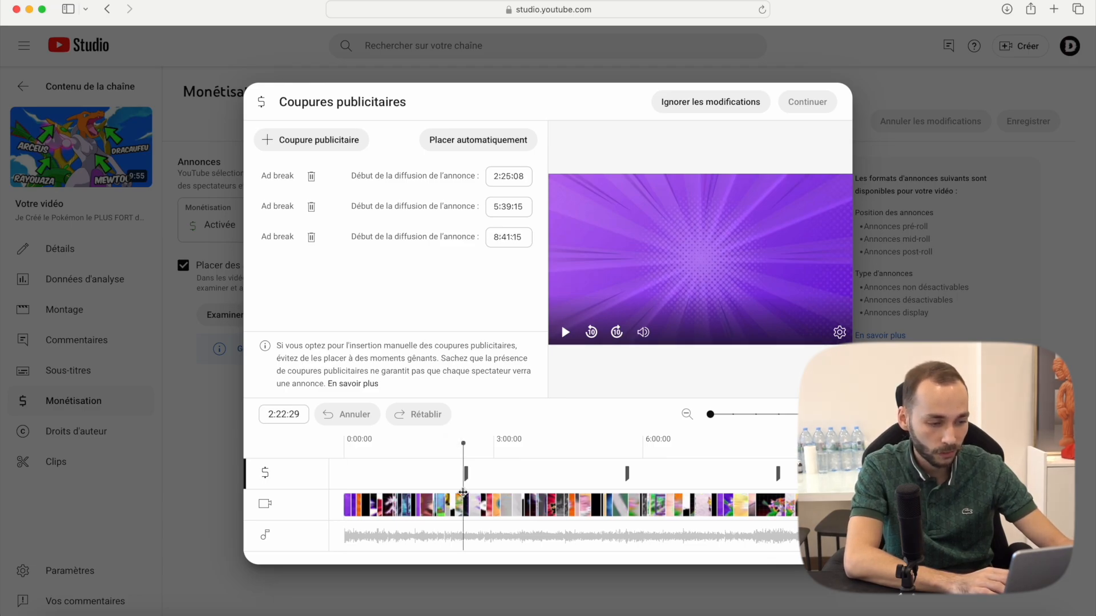
{"action": "left_click", "coordinate": [625, 505]}
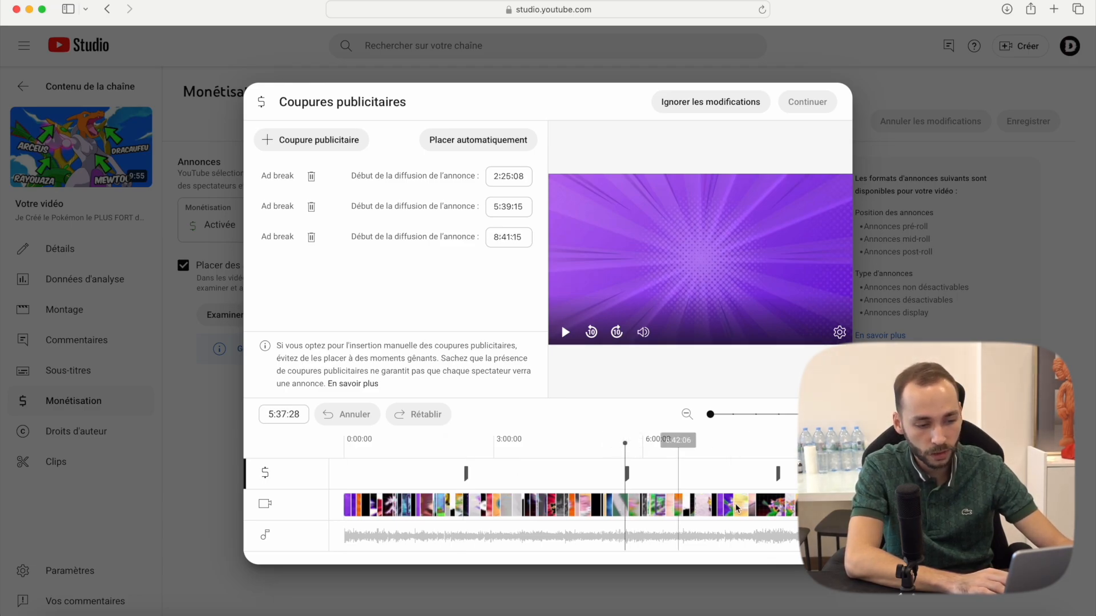
{"action": "left_click", "coordinate": [777, 521]}
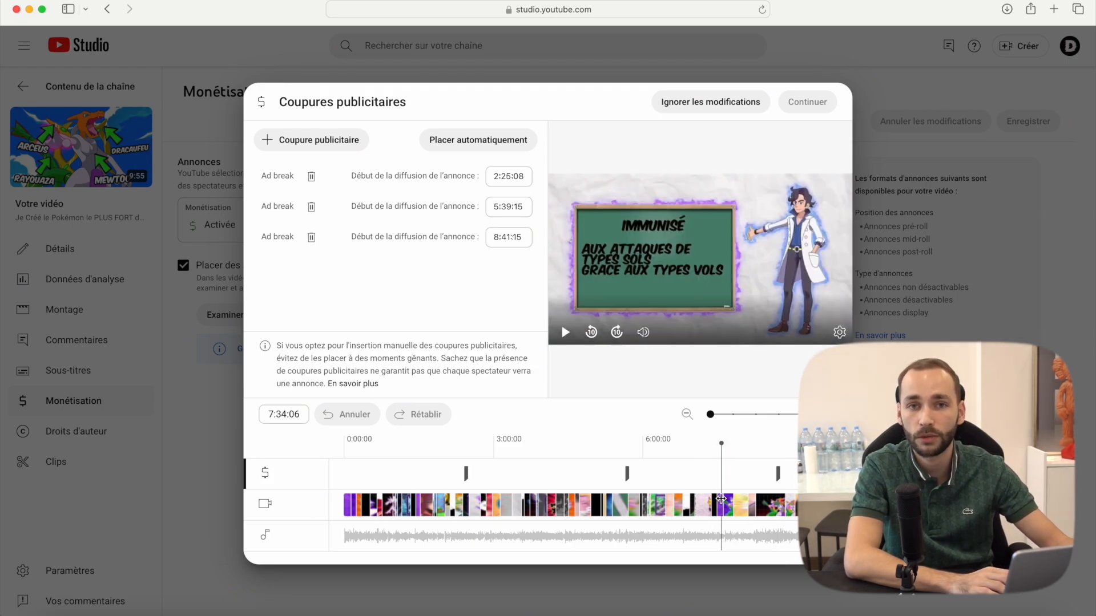
{"action": "left_click", "coordinate": [746, 106]}
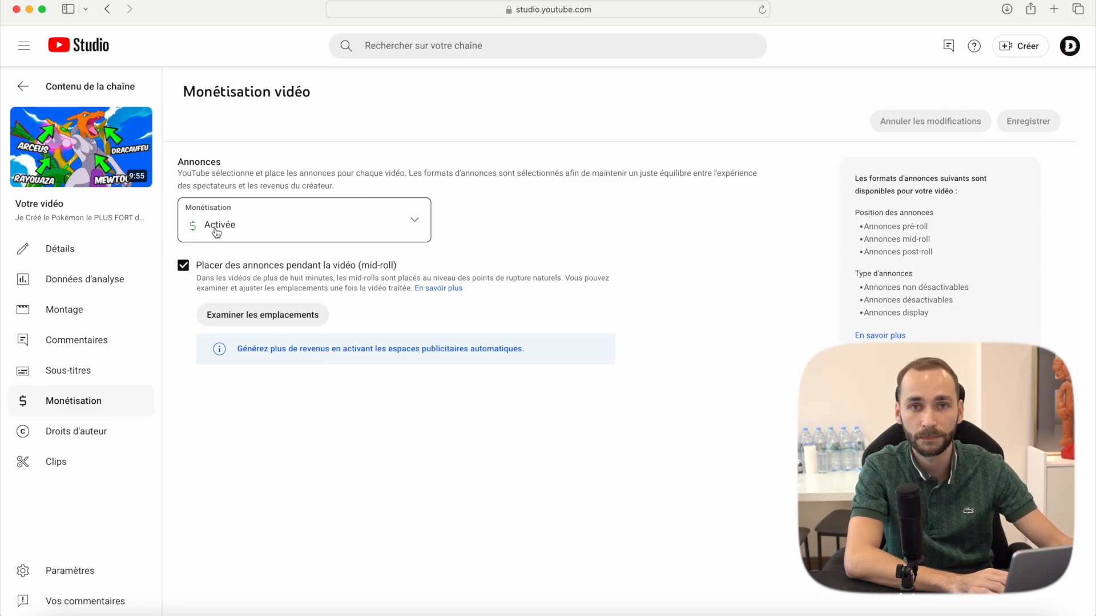
Examine the channel's advanced settings for made-for-kids audience, Google Ads account linking, automatic captions and ads
{"action": "left_click", "coordinate": [62, 572]}
{"action": "left_click", "coordinate": [288, 224]}
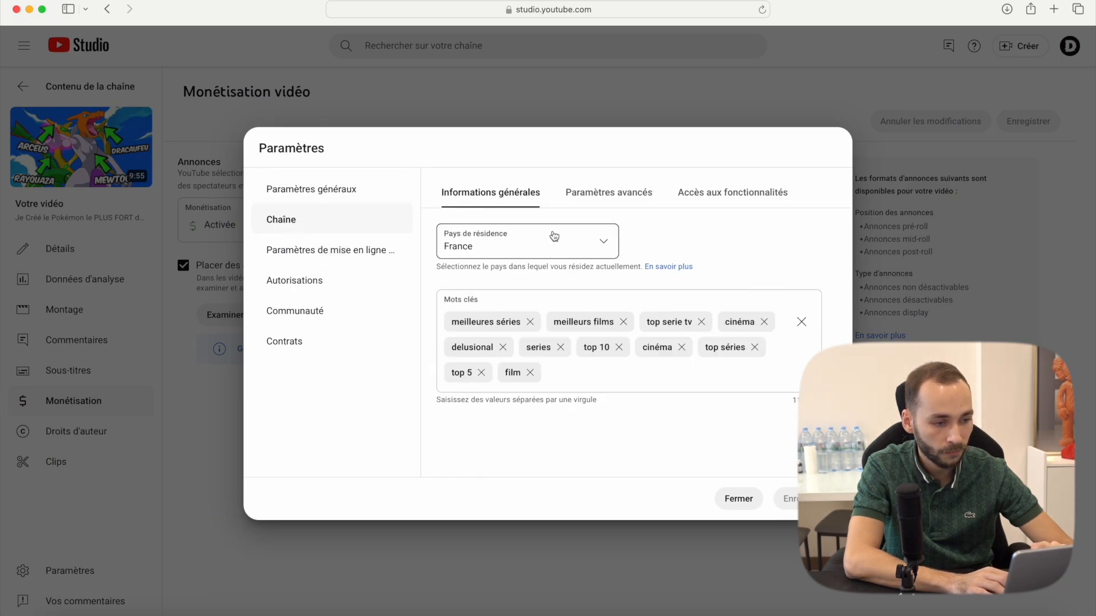
{"action": "left_click", "coordinate": [587, 191]}
{"action": "scroll", "coordinate": [578, 292], "scroll_direction": "down", "scroll_amount": 1}
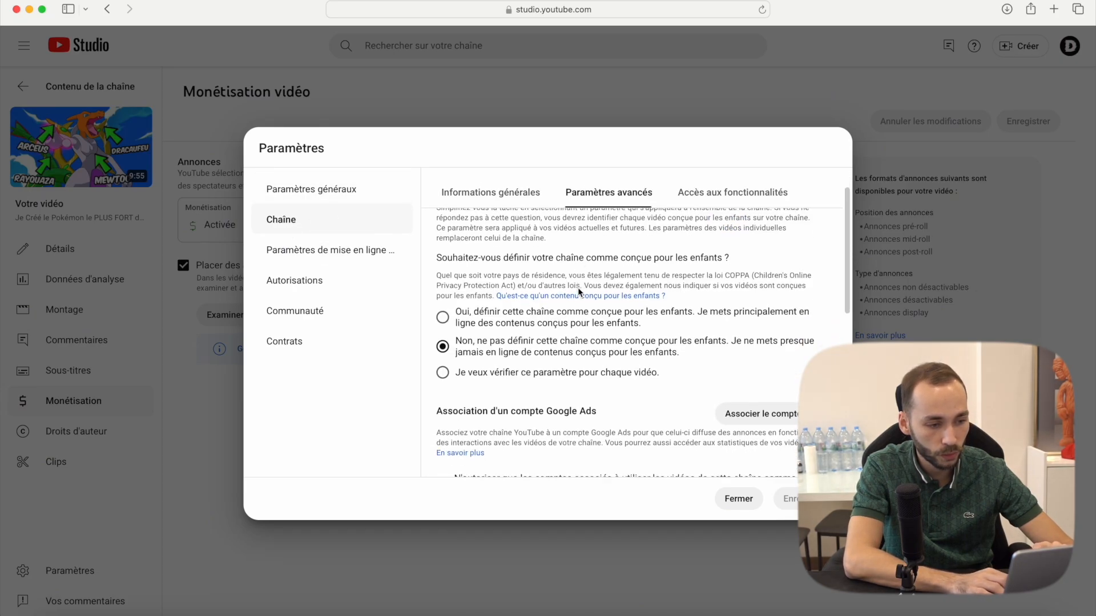
{"action": "scroll", "coordinate": [606, 354], "scroll_direction": "down", "scroll_amount": 1}
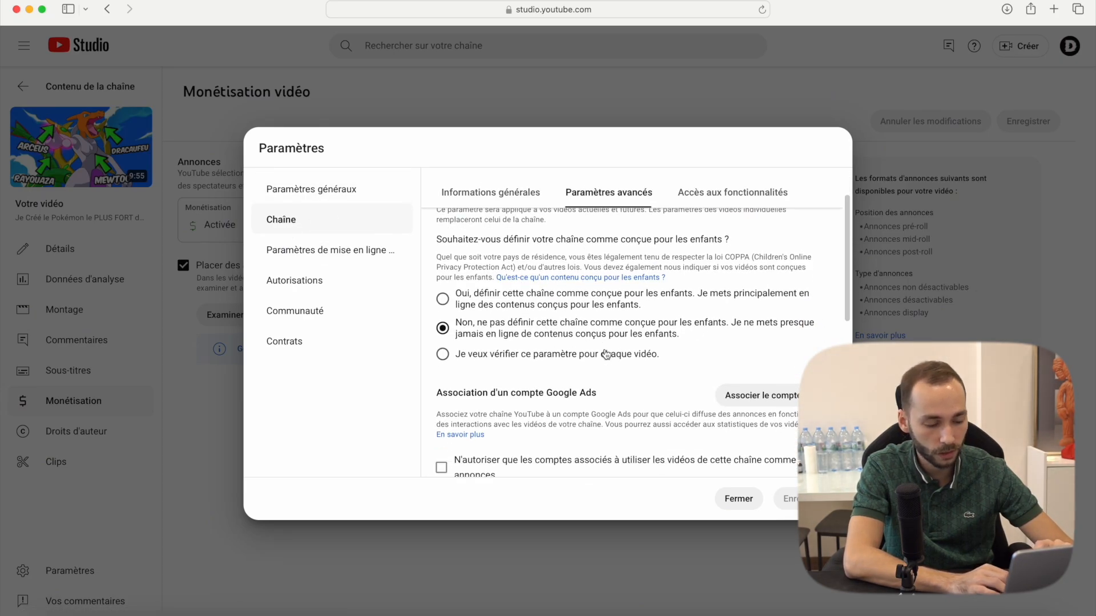
{"action": "scroll", "coordinate": [606, 354], "scroll_direction": "down", "scroll_amount": 6}
{"action": "scroll", "coordinate": [606, 354], "scroll_direction": "up", "scroll_amount": 4}
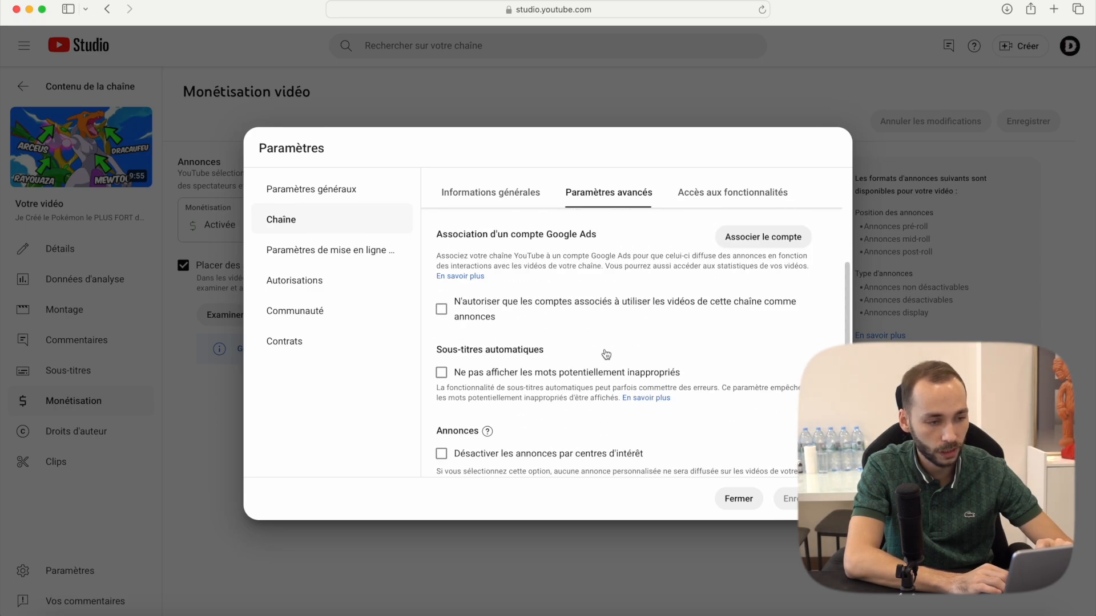
{"action": "scroll", "coordinate": [606, 354], "scroll_direction": "up", "scroll_amount": 4}
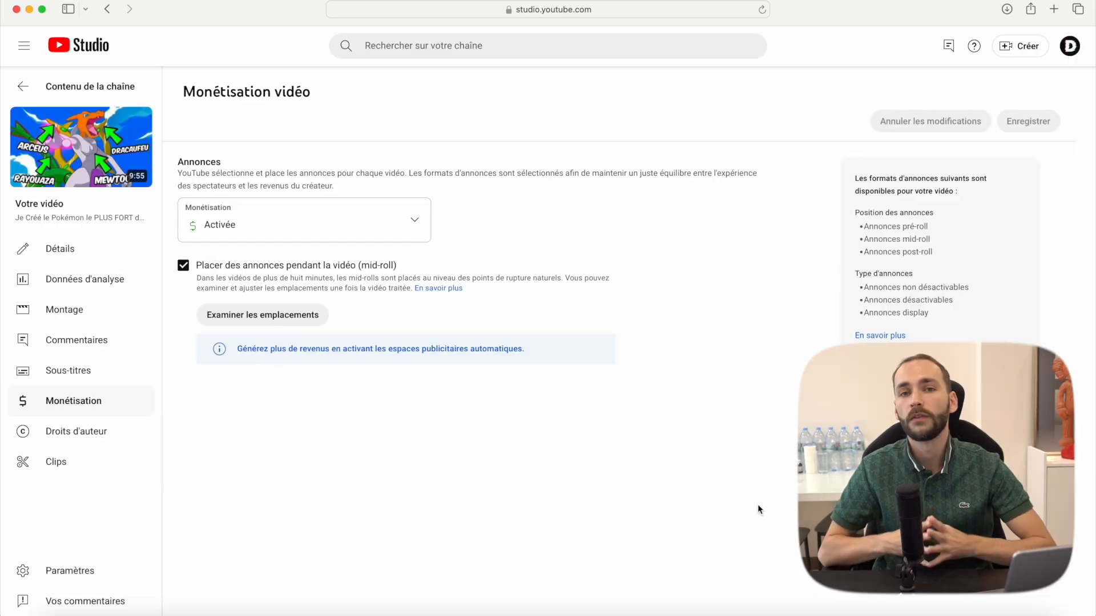